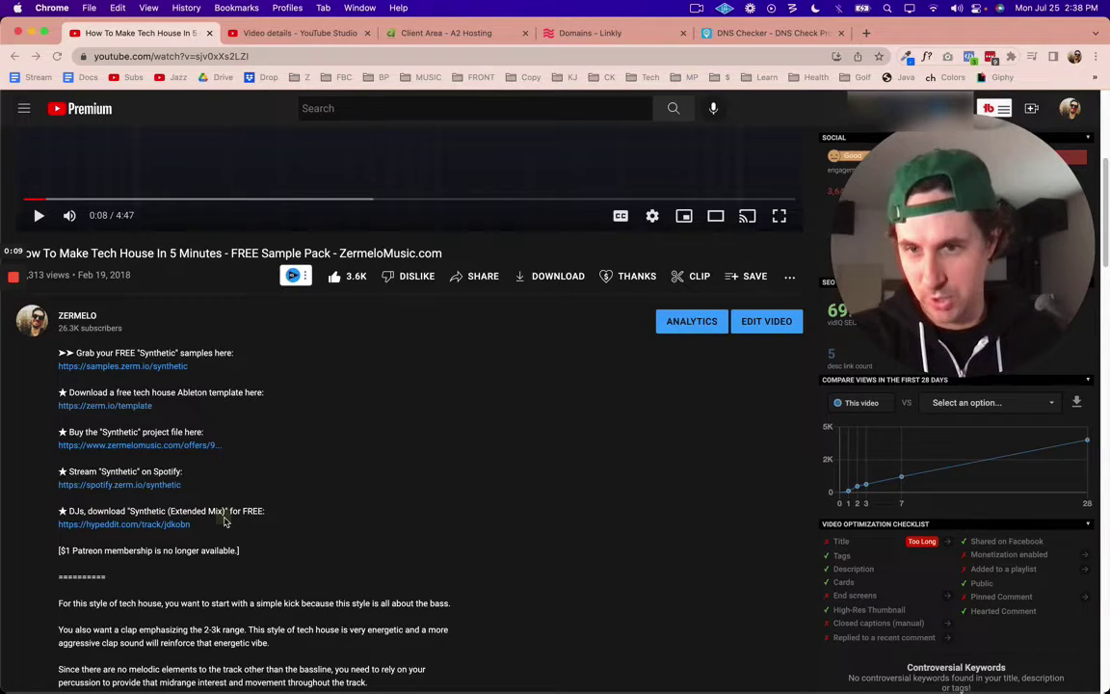
Inspect the description links on the watch page, then go to the video's Studio details page.
{"action": "left_click_drag", "start_coordinate": [206, 533], "coordinate": [66, 350]}
{"action": "left_click", "coordinate": [90, 384]}
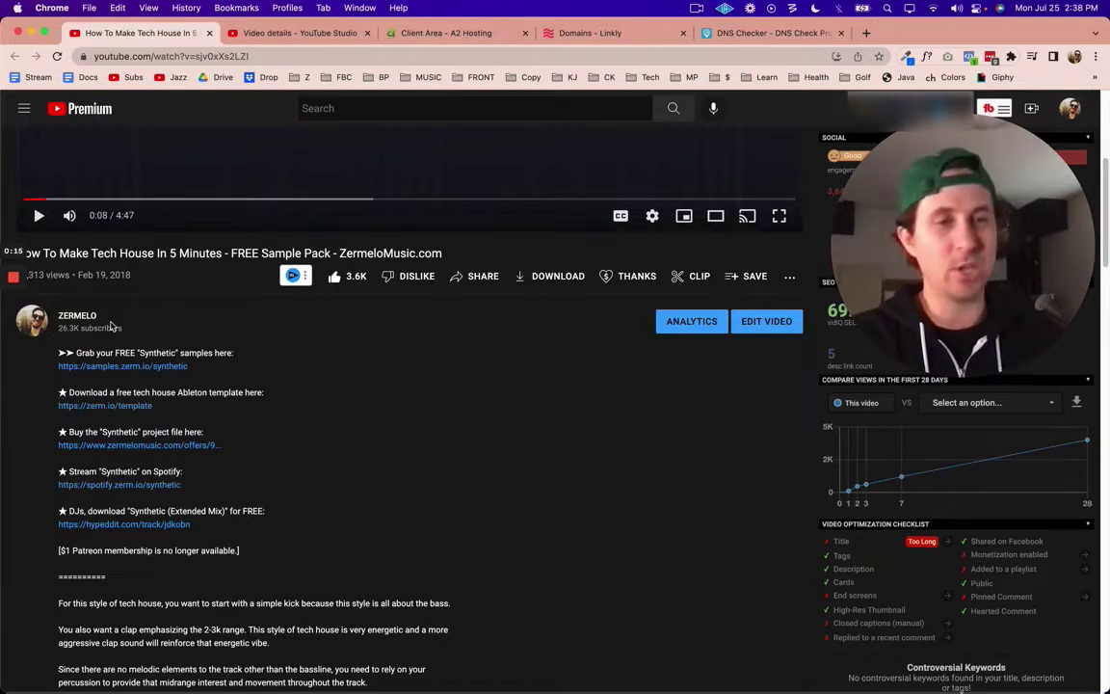
{"action": "triple_click", "coordinate": [164, 393]}
{"action": "left_click", "coordinate": [192, 416]}
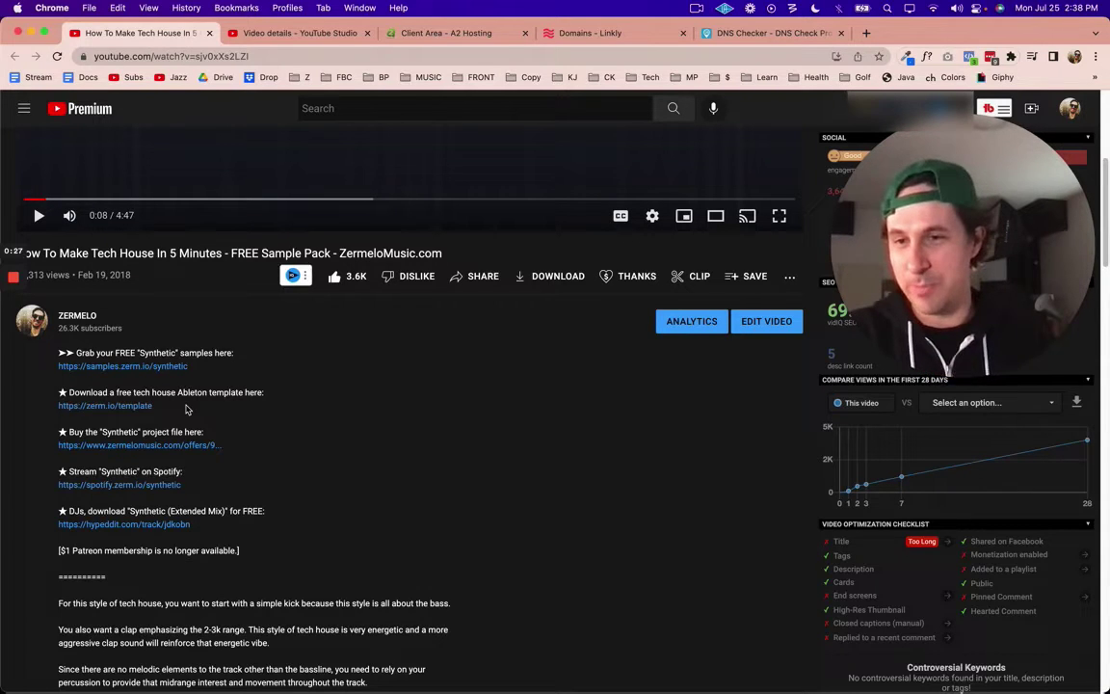
{"action": "left_click_drag", "start_coordinate": [177, 411], "coordinate": [292, 409]}
{"action": "left_click", "coordinate": [285, 413]}
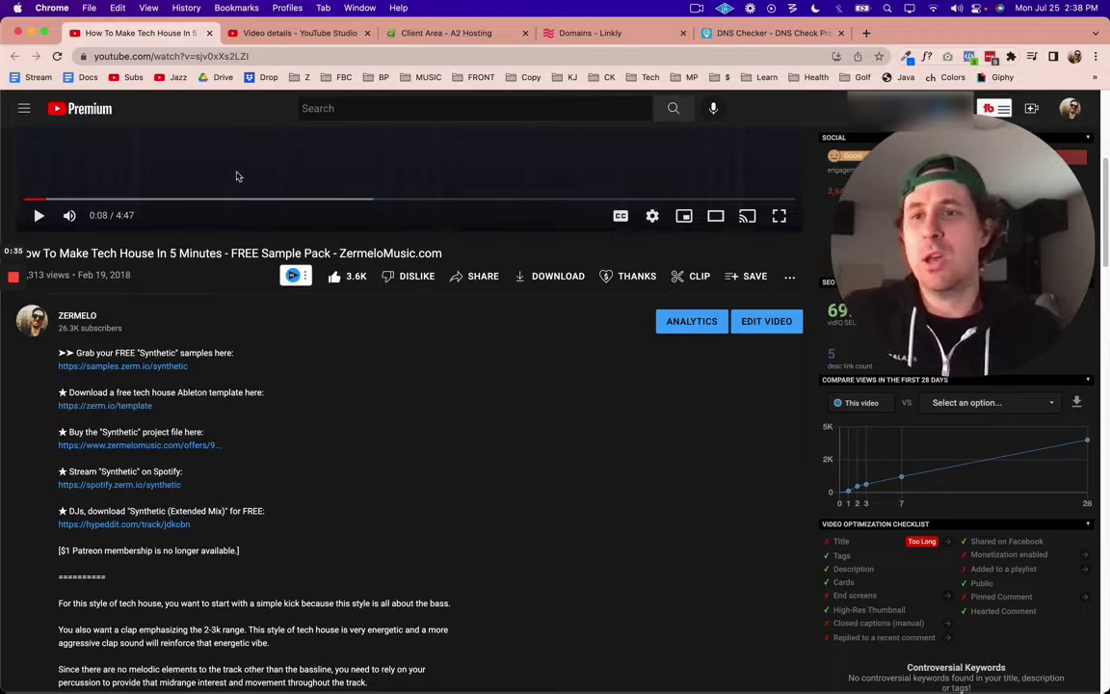
{"action": "left_click", "coordinate": [313, 33]}
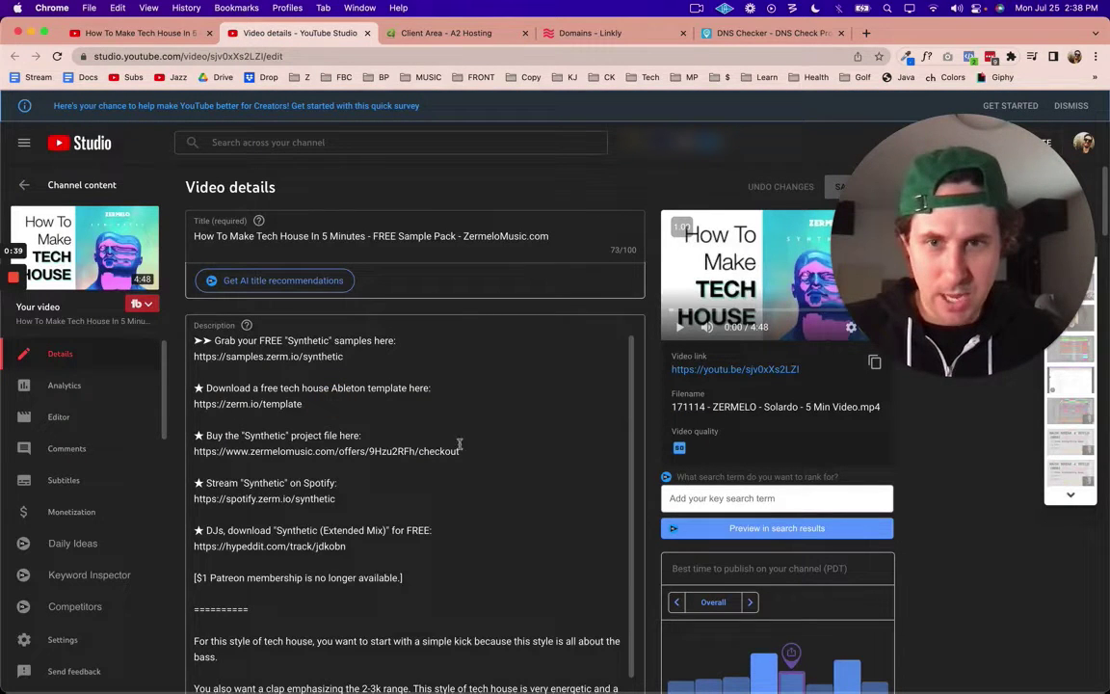
Inspect the checkout URL and the Buy the "Synthetic" project file line in the description.
{"action": "left_click_drag", "start_coordinate": [475, 453], "coordinate": [195, 455]}
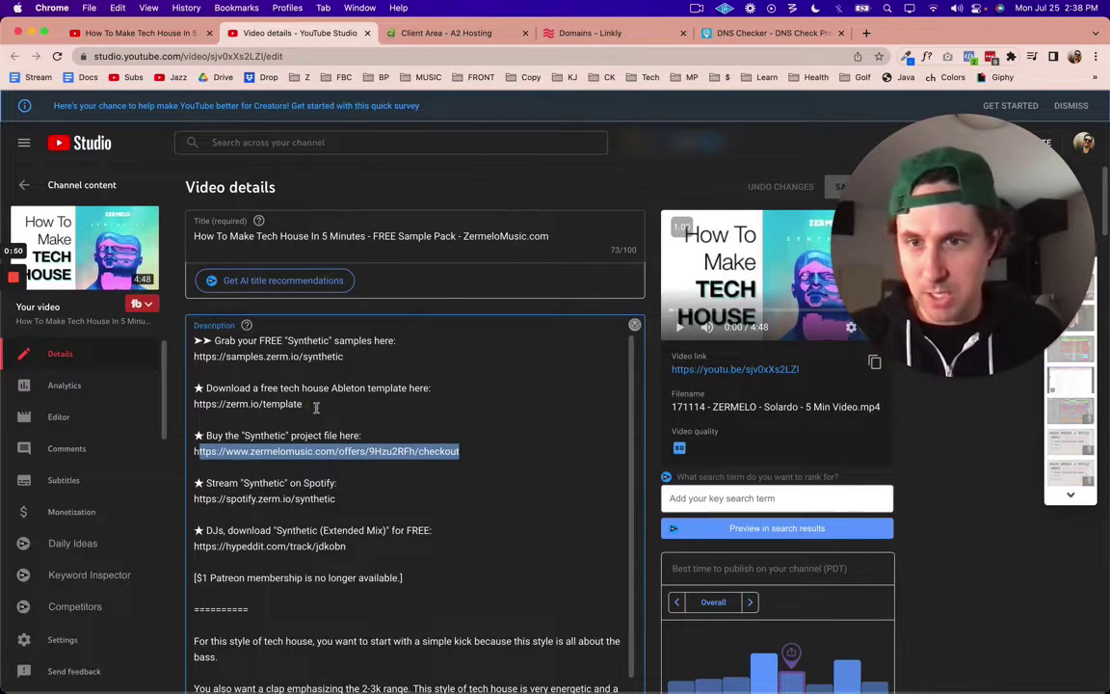
{"action": "left_click_drag", "start_coordinate": [362, 435], "coordinate": [198, 435]}
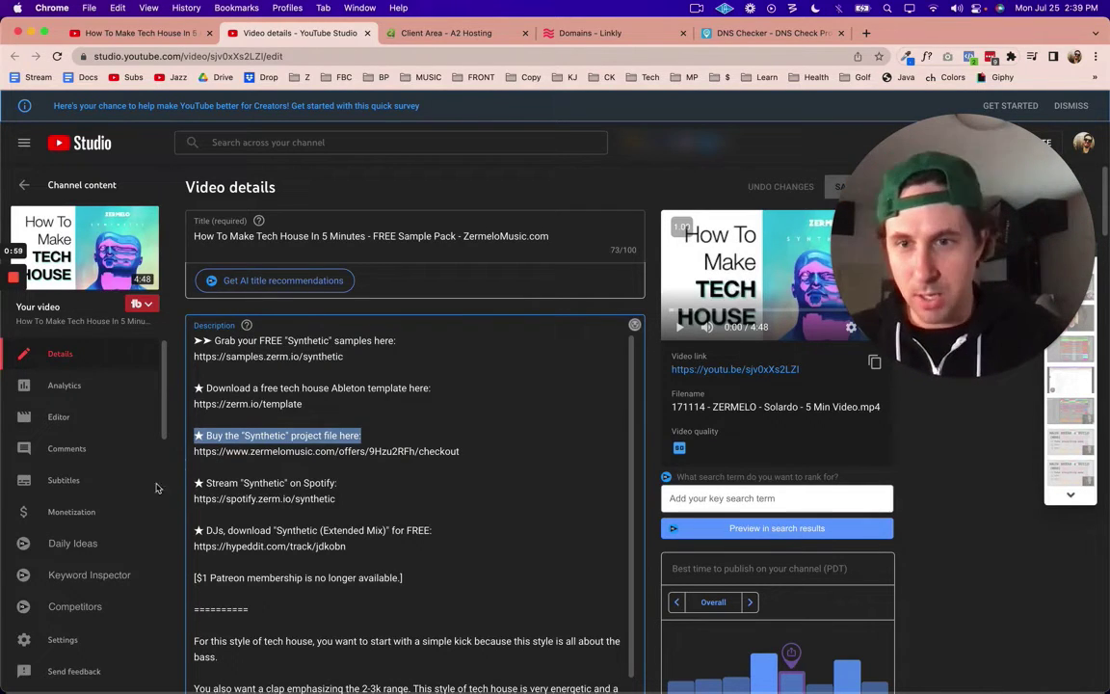
{"action": "left_click_drag", "start_coordinate": [458, 451], "coordinate": [186, 458]}
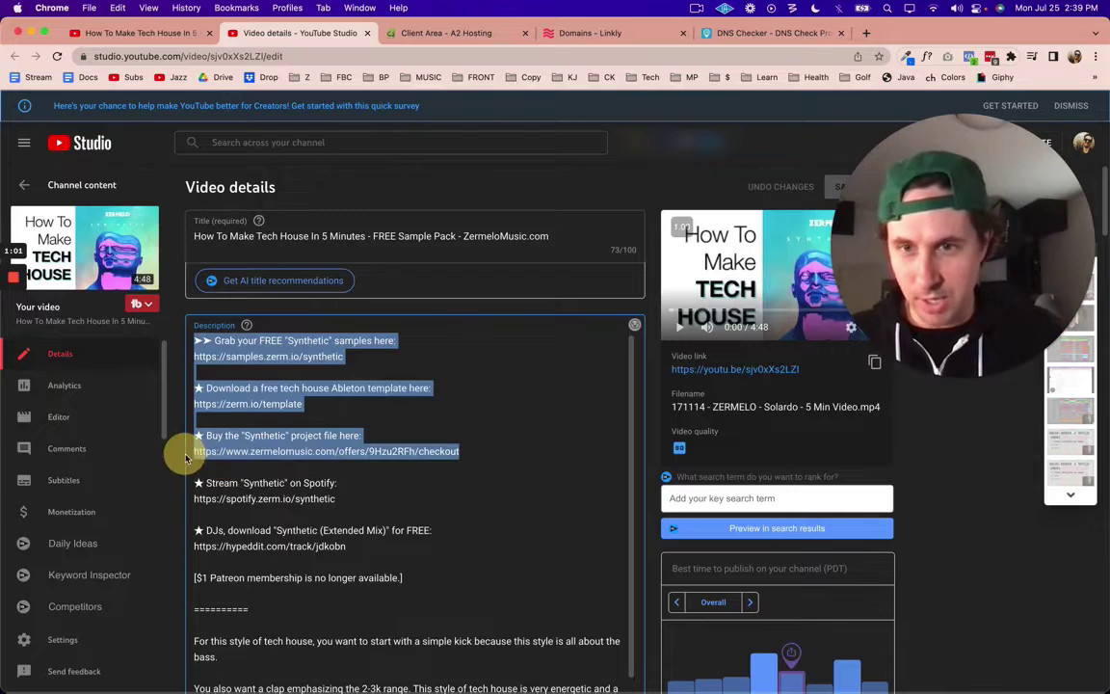
{"action": "left_click", "coordinate": [255, 450]}
{"action": "triple_click", "coordinate": [263, 451]}
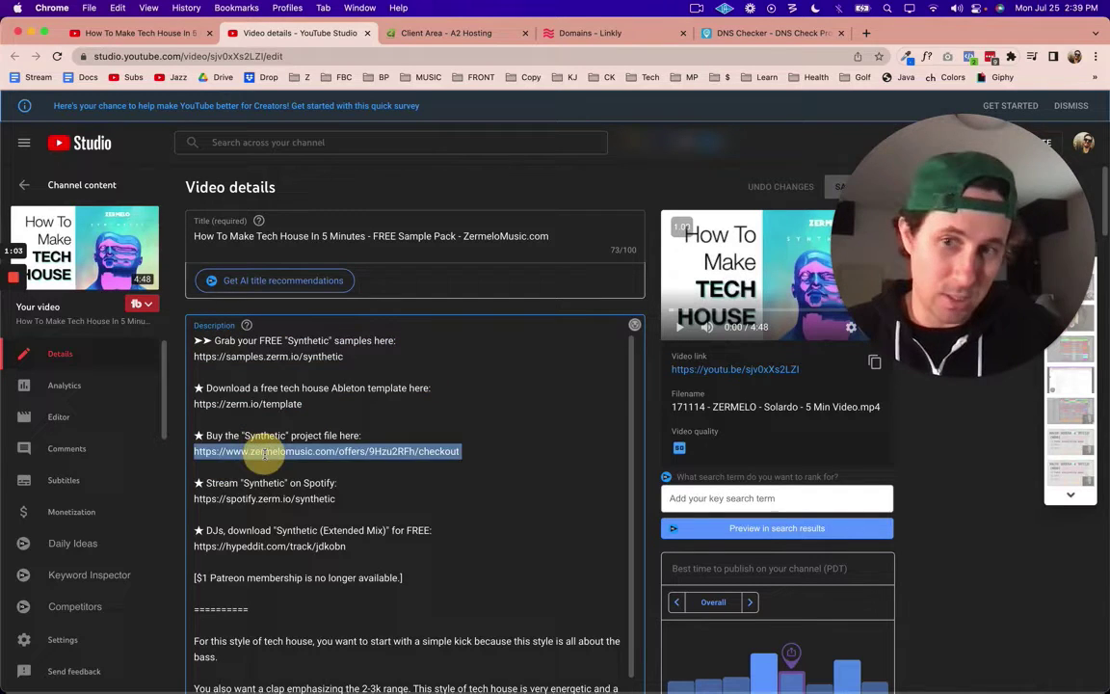
{"action": "double_click", "coordinate": [263, 451]}
{"action": "key", "text": "End"}
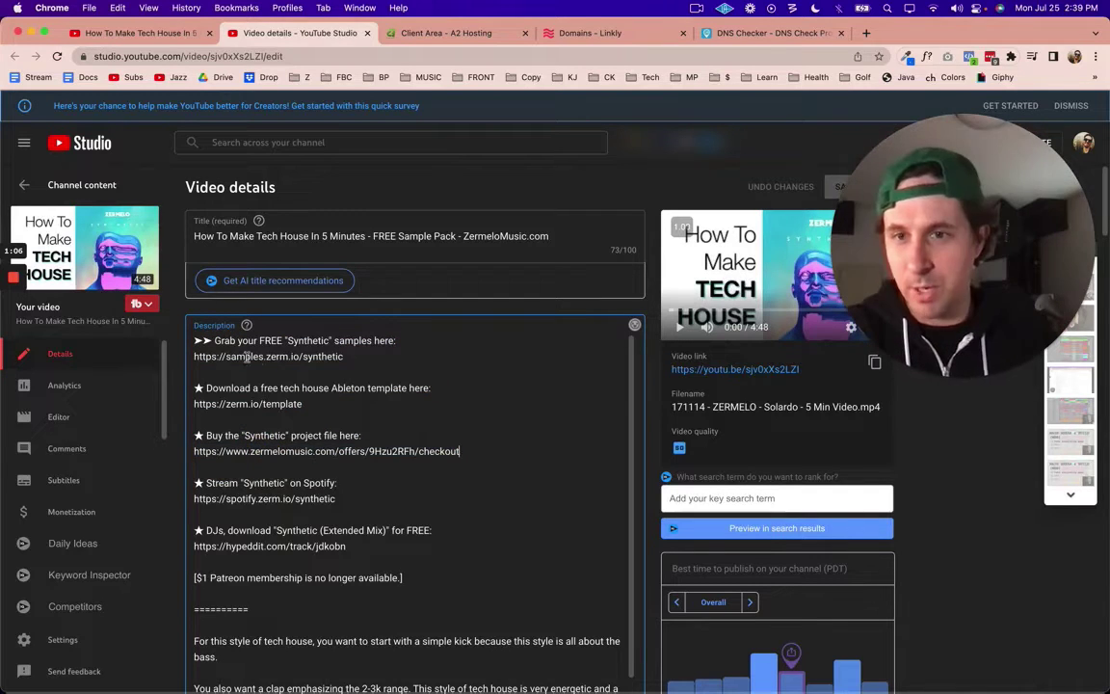
Inspect the first line and the samples.zerm.io/synthetic short link without changing them.
{"action": "double_click", "coordinate": [308, 340]}
{"action": "left_click", "coordinate": [397, 341]}
{"action": "left_click", "coordinate": [246, 356]}
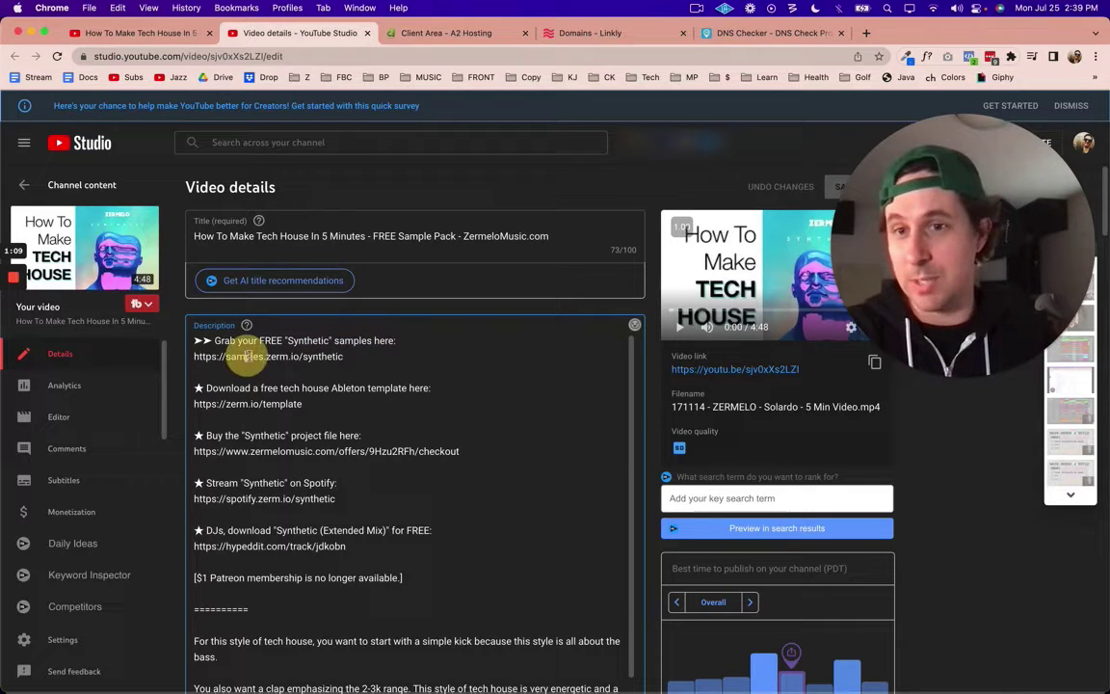
{"action": "double_click", "coordinate": [243, 356]}
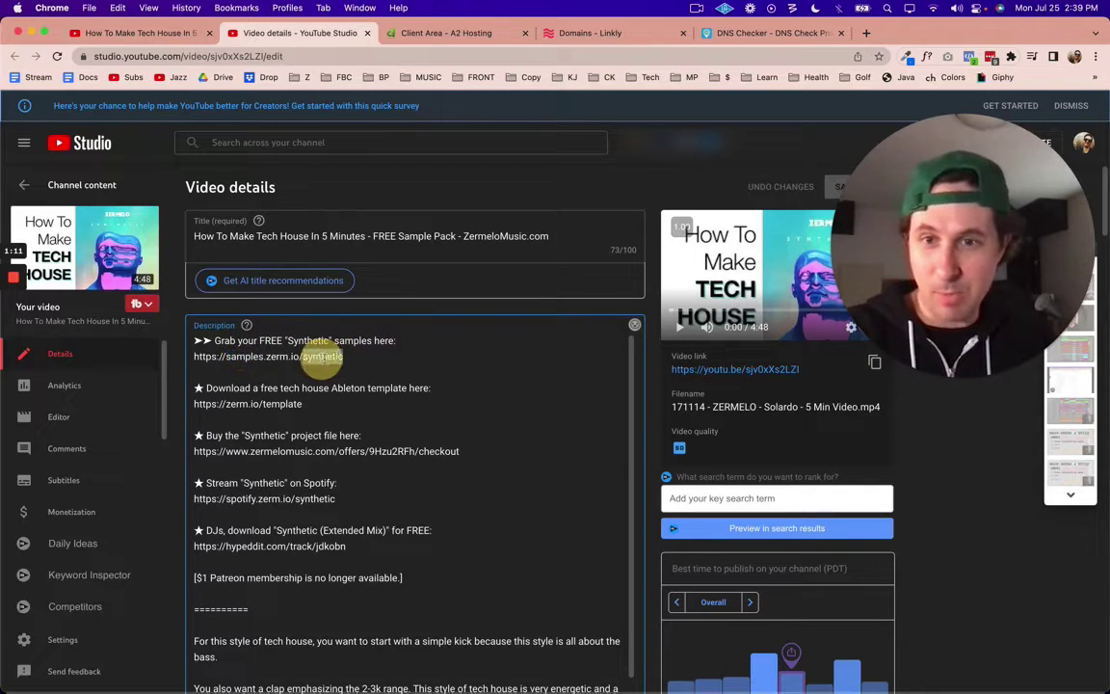
{"action": "double_click", "coordinate": [321, 355]}
{"action": "left_click", "coordinate": [360, 356]}
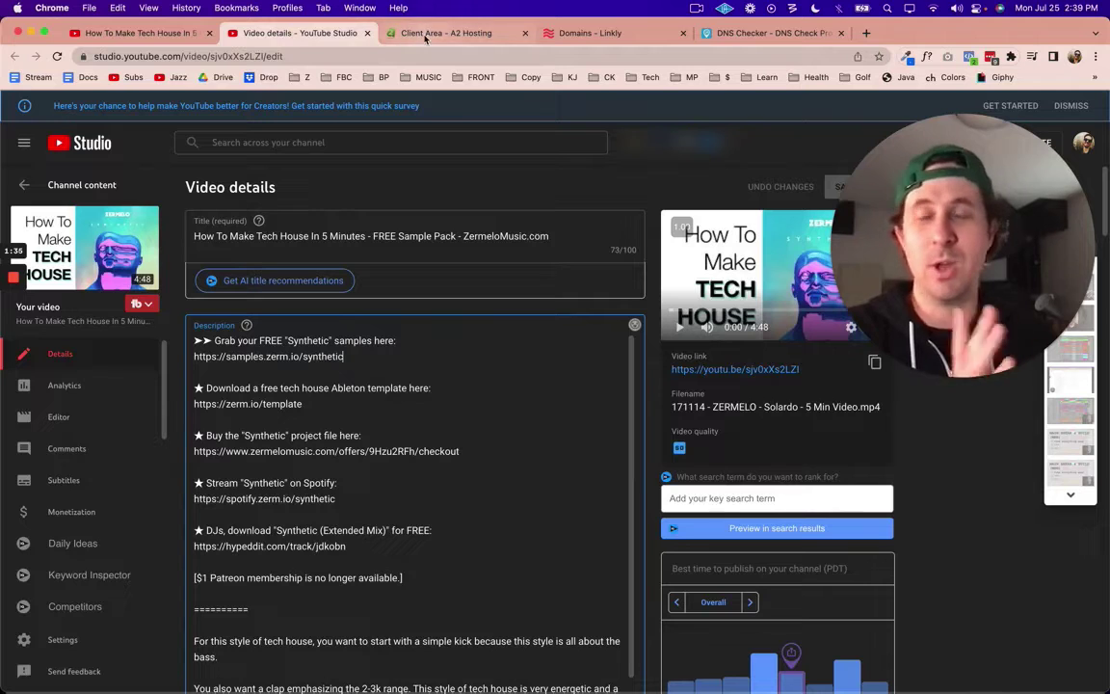
Launch the cPanel login for zermelomusic.com from the A2 Hosting client area, retrying once.
{"action": "left_click", "coordinate": [456, 35]}
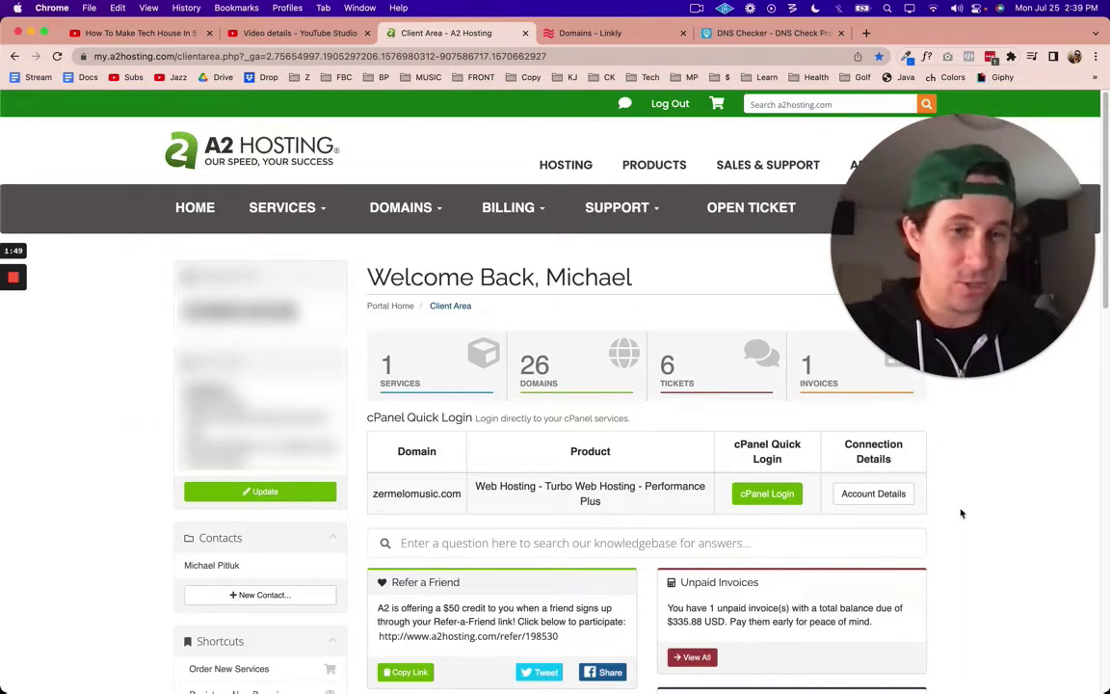
{"action": "left_click", "coordinate": [769, 495]}
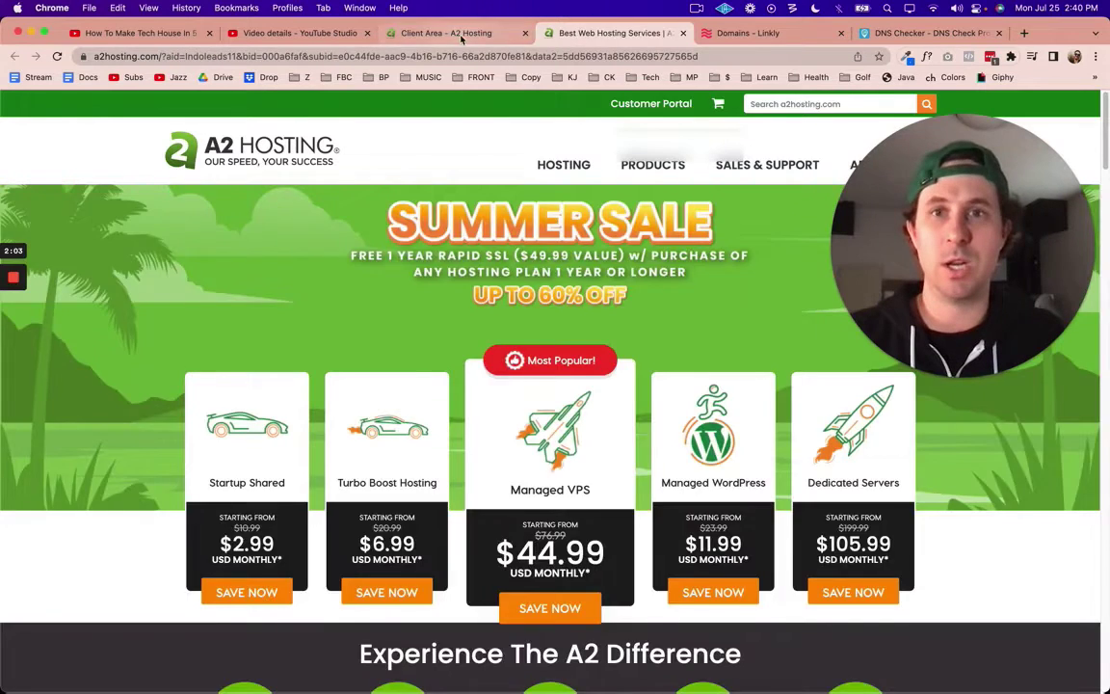
{"action": "left_click", "coordinate": [446, 33]}
{"action": "left_click", "coordinate": [767, 497]}
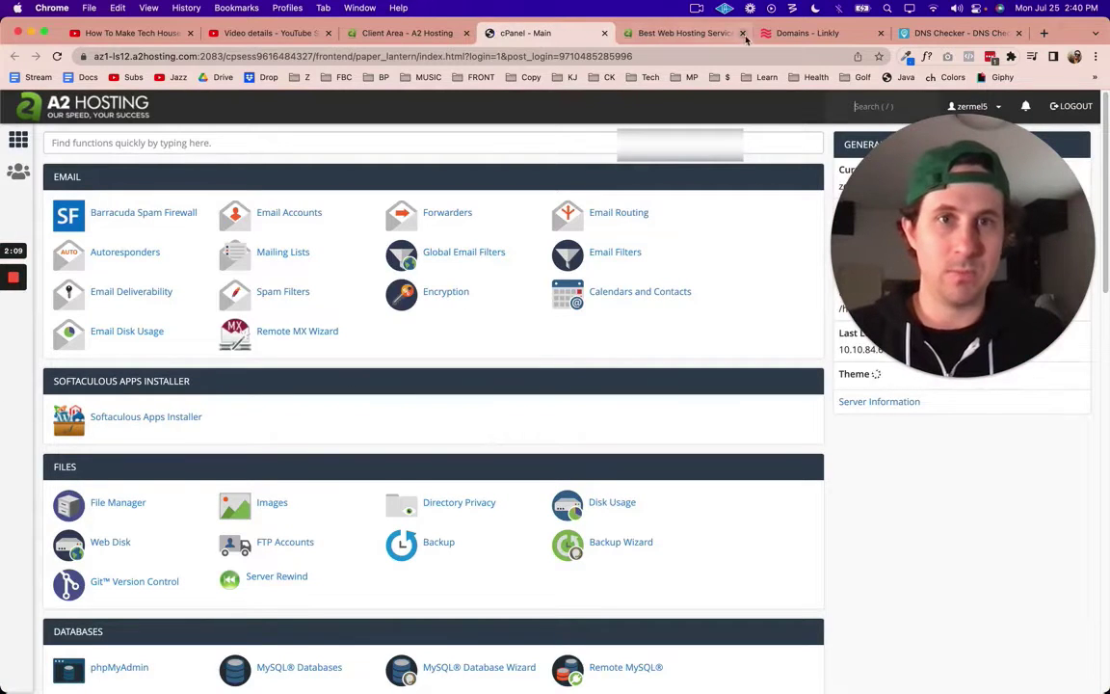
Close the hosting sale page and place the cursor after the checkout URL in Studio.
{"action": "left_click", "coordinate": [743, 33]}
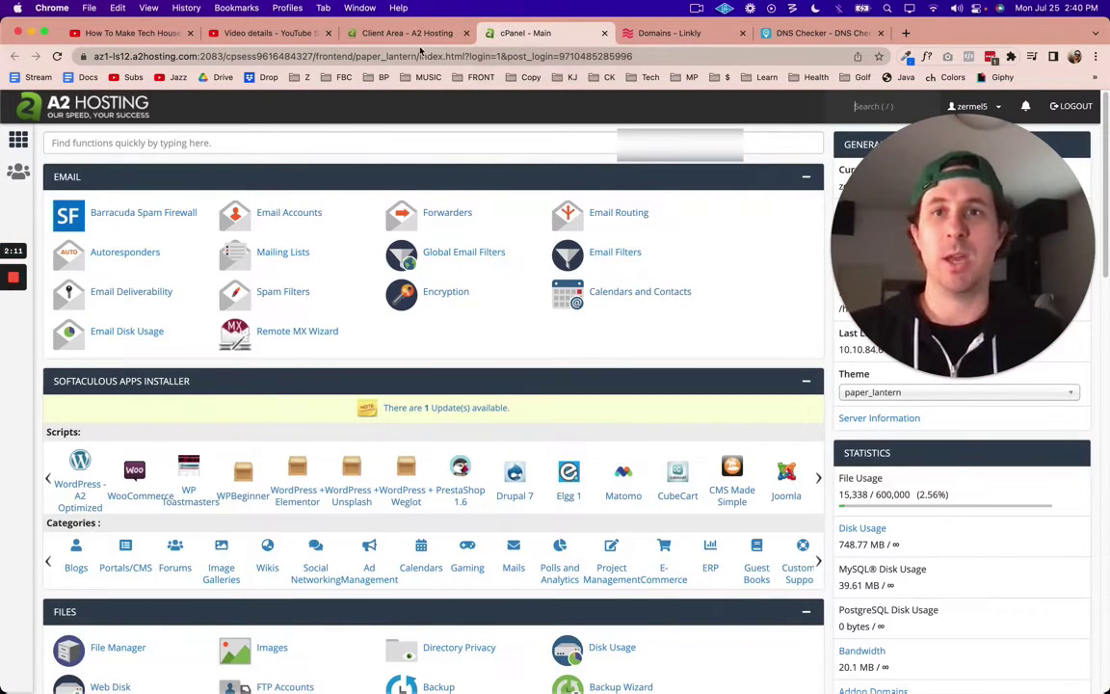
{"action": "left_click", "coordinate": [265, 33]}
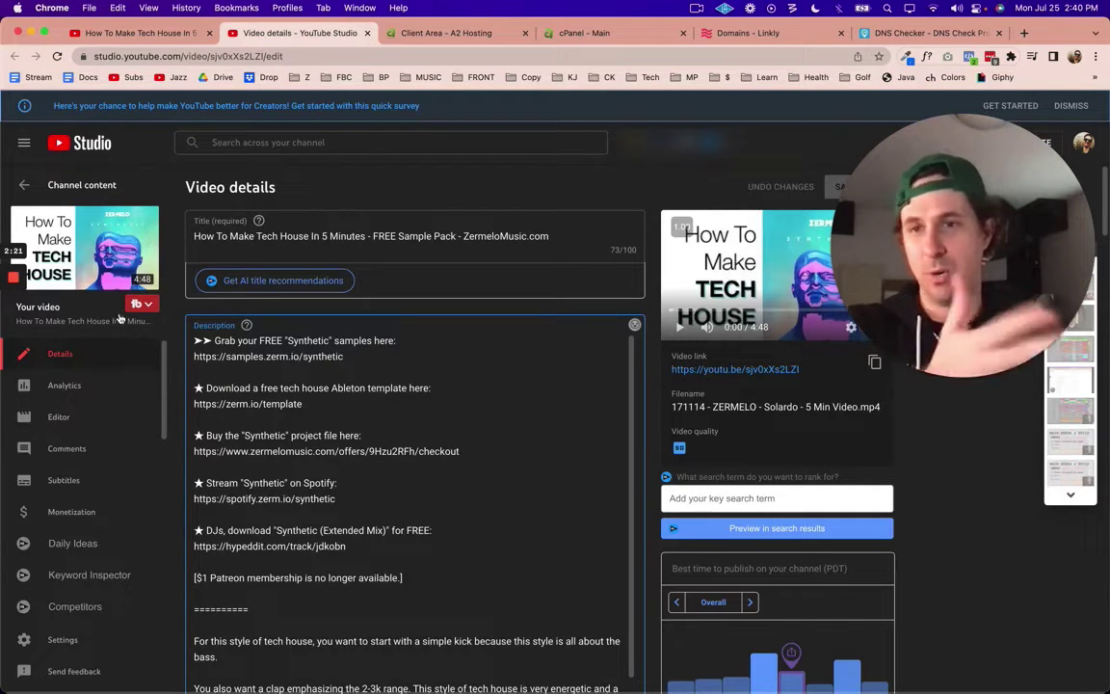
{"action": "left_click", "coordinate": [473, 453]}
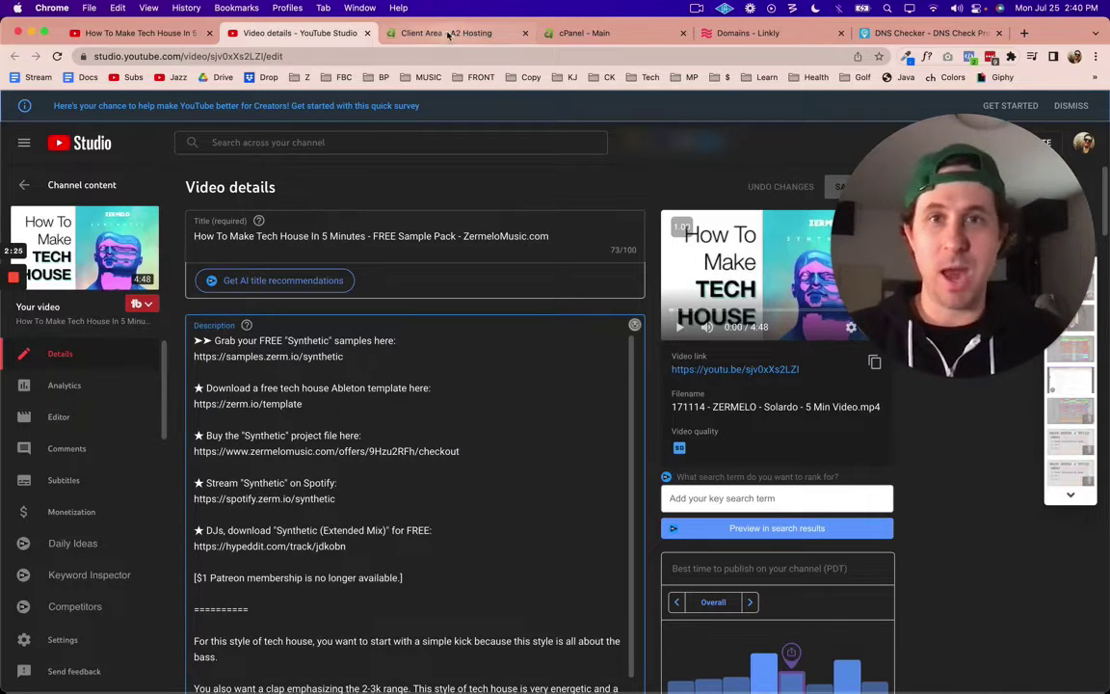
Open cPanel's Zone Editor and manage the DNS records for zerm.io.
{"action": "left_click", "coordinate": [403, 33]}
{"action": "left_click", "coordinate": [595, 34]}
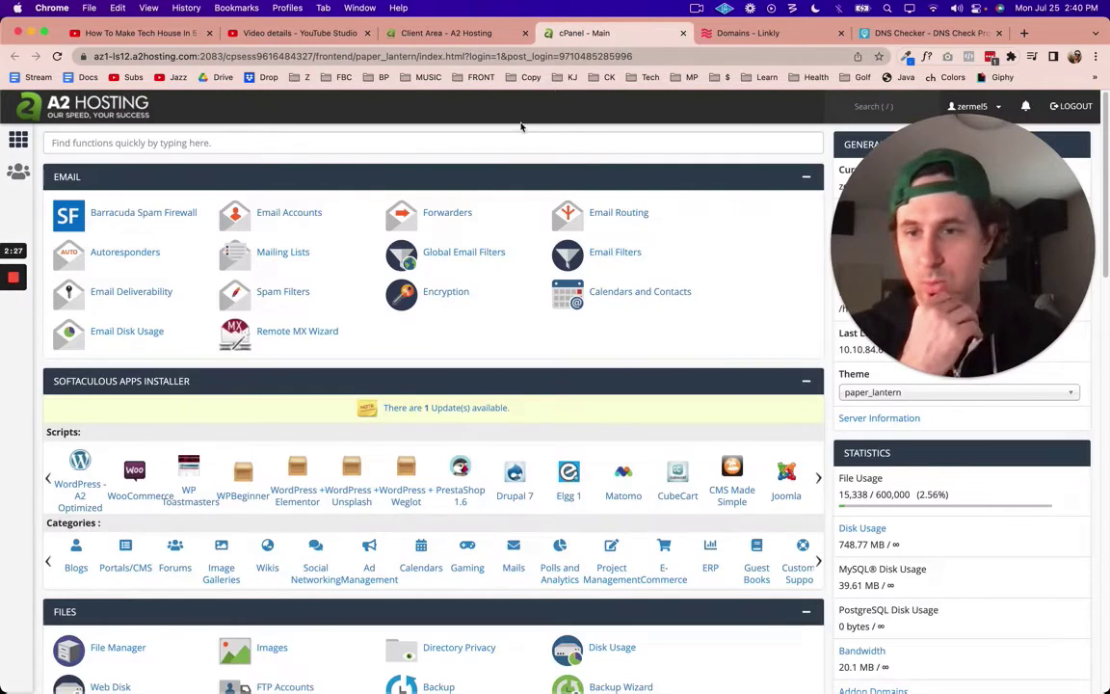
{"action": "scroll", "coordinate": [421, 423], "scroll_direction": "down", "scroll_amount": 10}
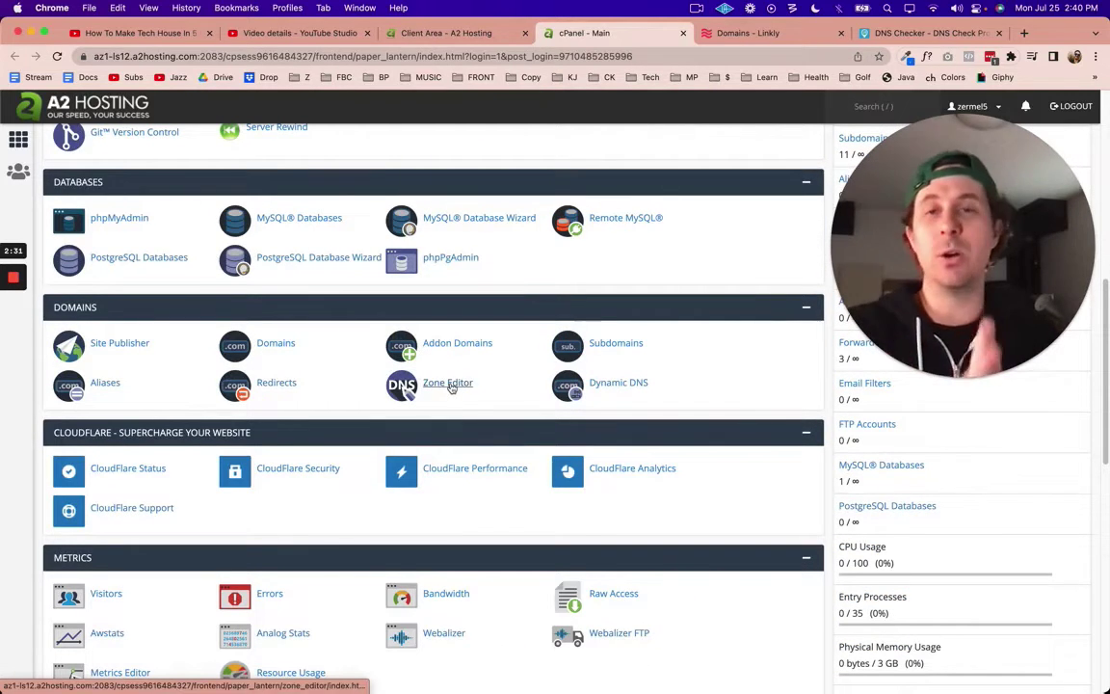
{"action": "left_click", "coordinate": [452, 386]}
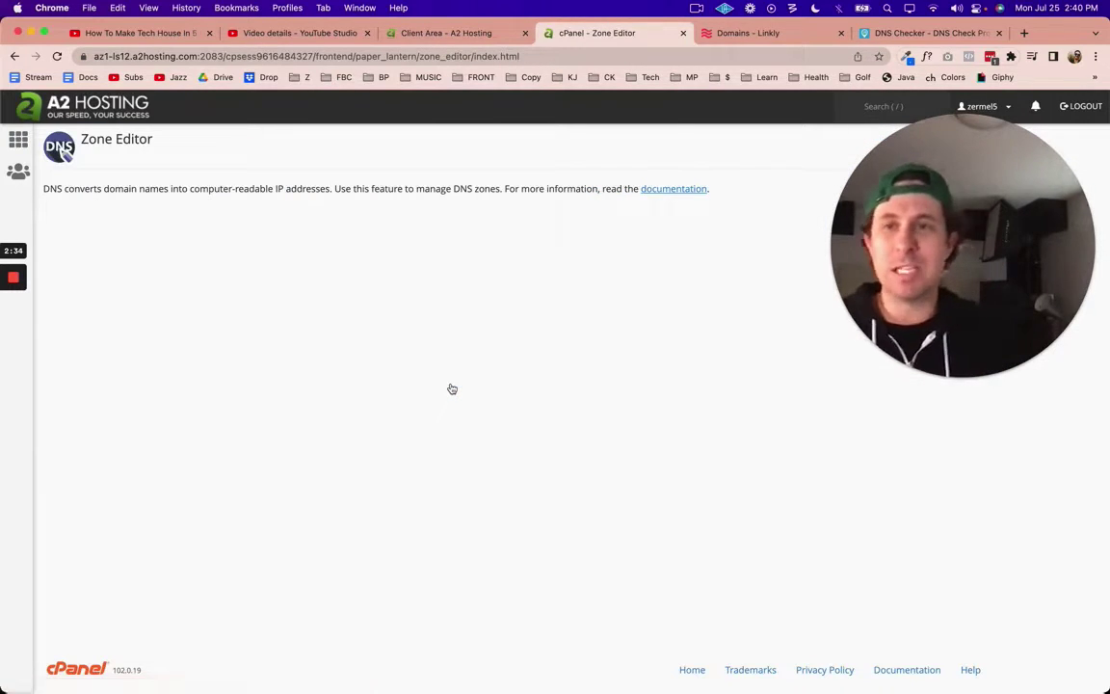
{"action": "scroll", "coordinate": [289, 453], "scroll_direction": "down", "scroll_amount": 1}
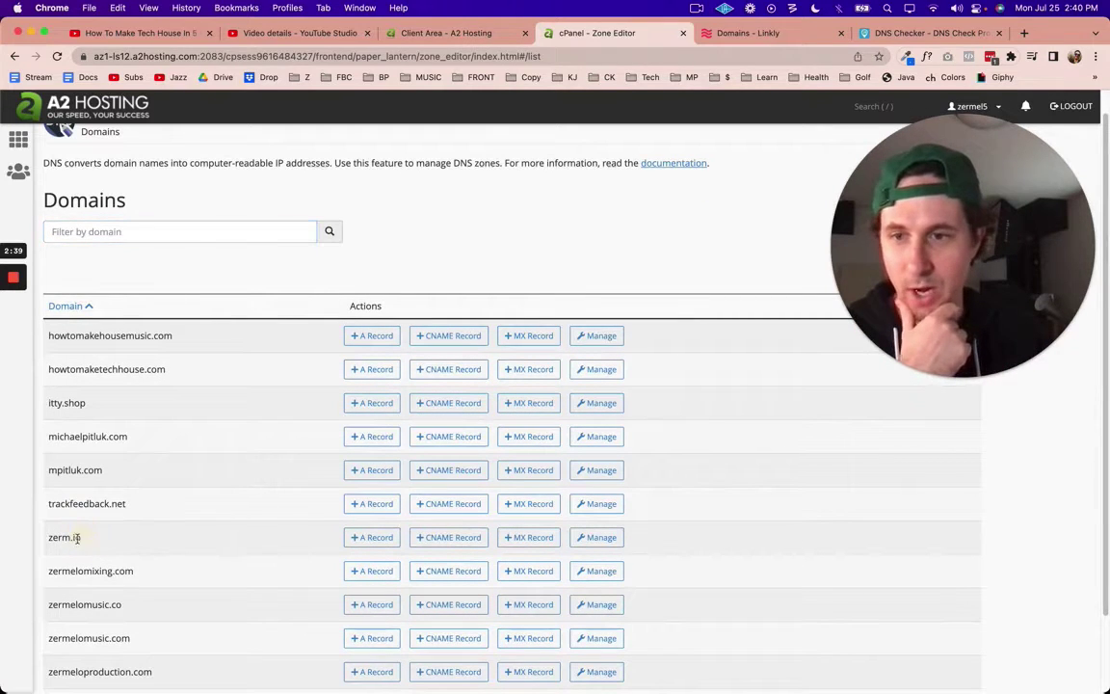
{"action": "left_click", "coordinate": [134, 542]}
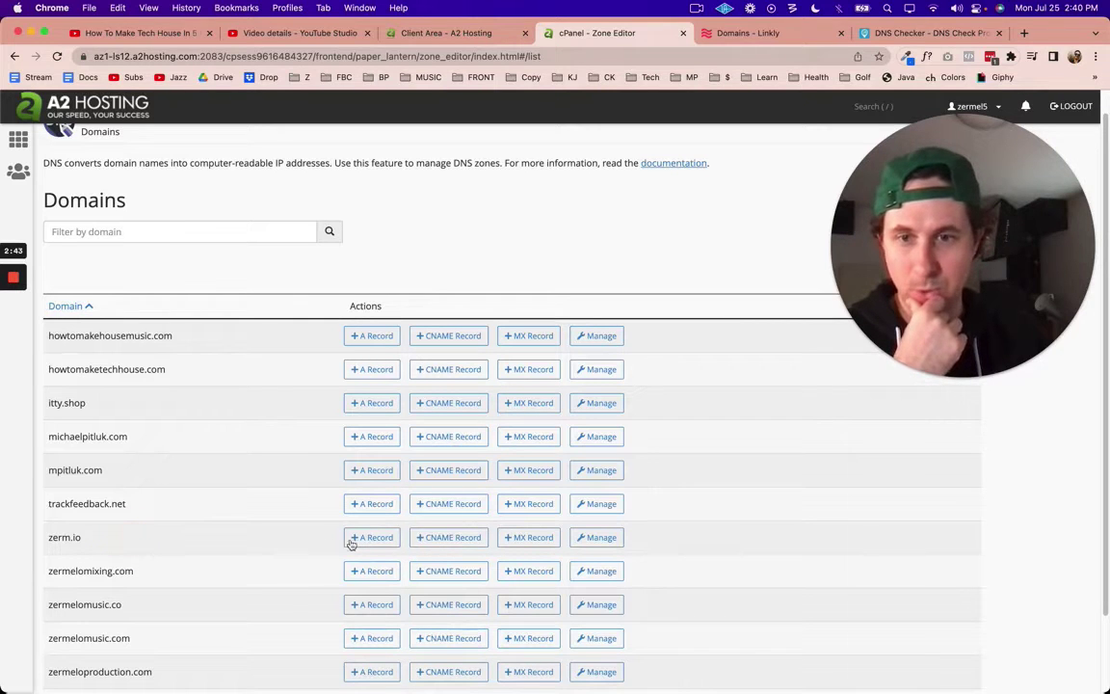
{"action": "left_click", "coordinate": [592, 539]}
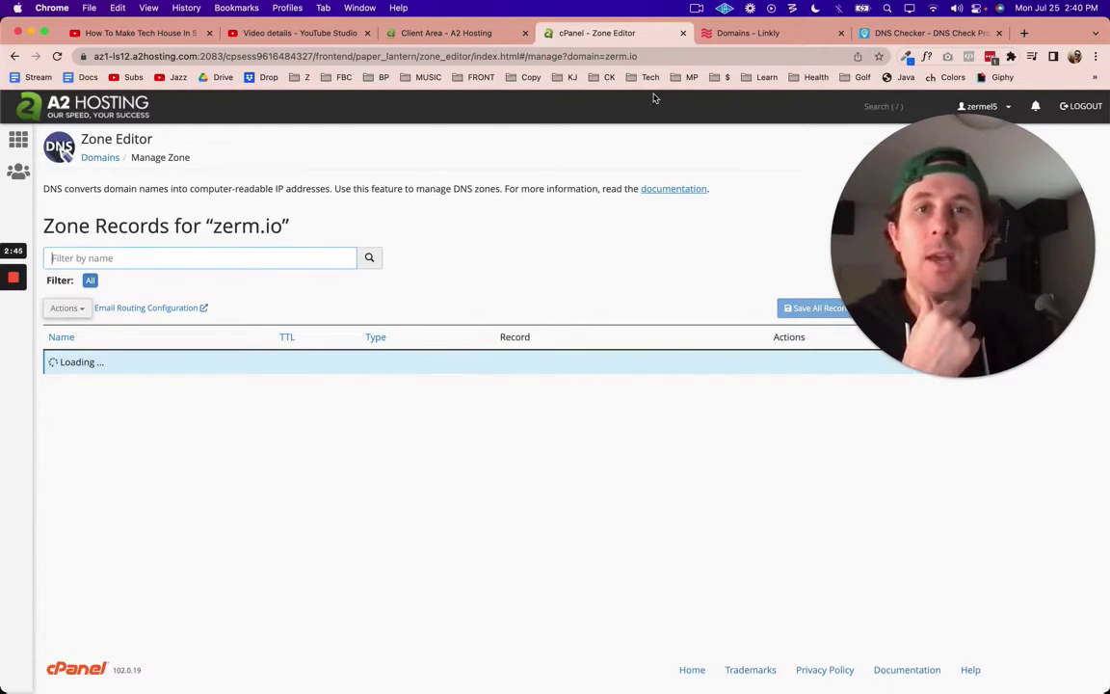
Review Linkly's Custom Domains subdomain instructions, then return to the zerm.io zone records.
{"action": "left_click", "coordinate": [749, 34]}
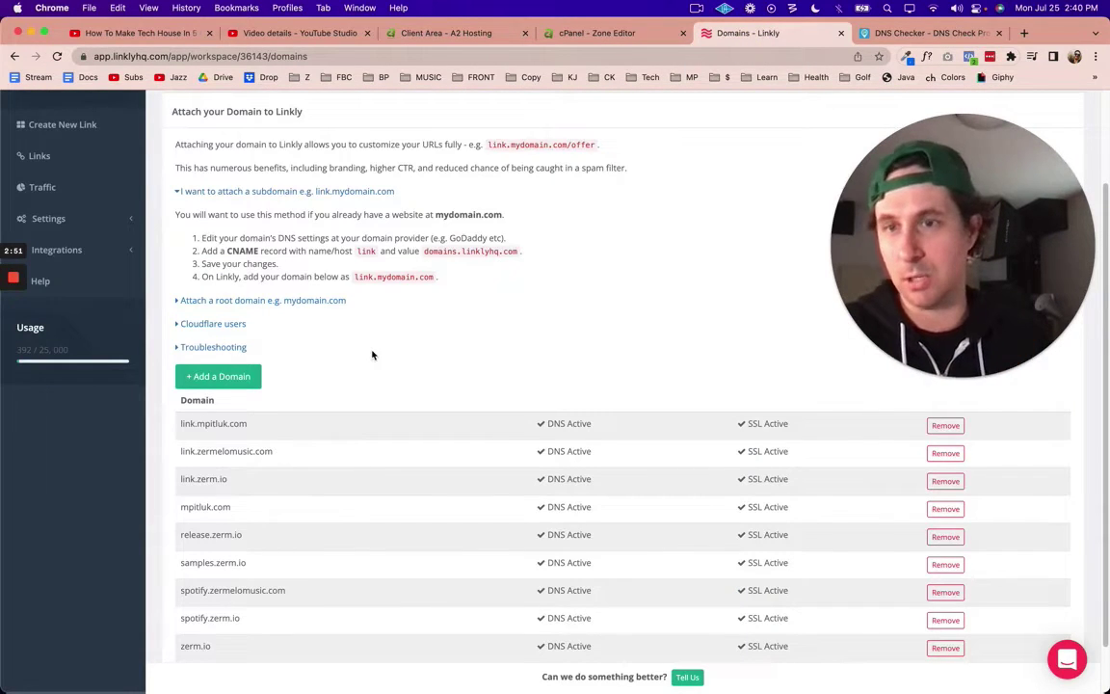
{"action": "scroll", "coordinate": [374, 358], "scroll_direction": "up", "scroll_amount": 2}
{"action": "scroll", "coordinate": [377, 366], "scroll_direction": "up", "scroll_amount": 1}
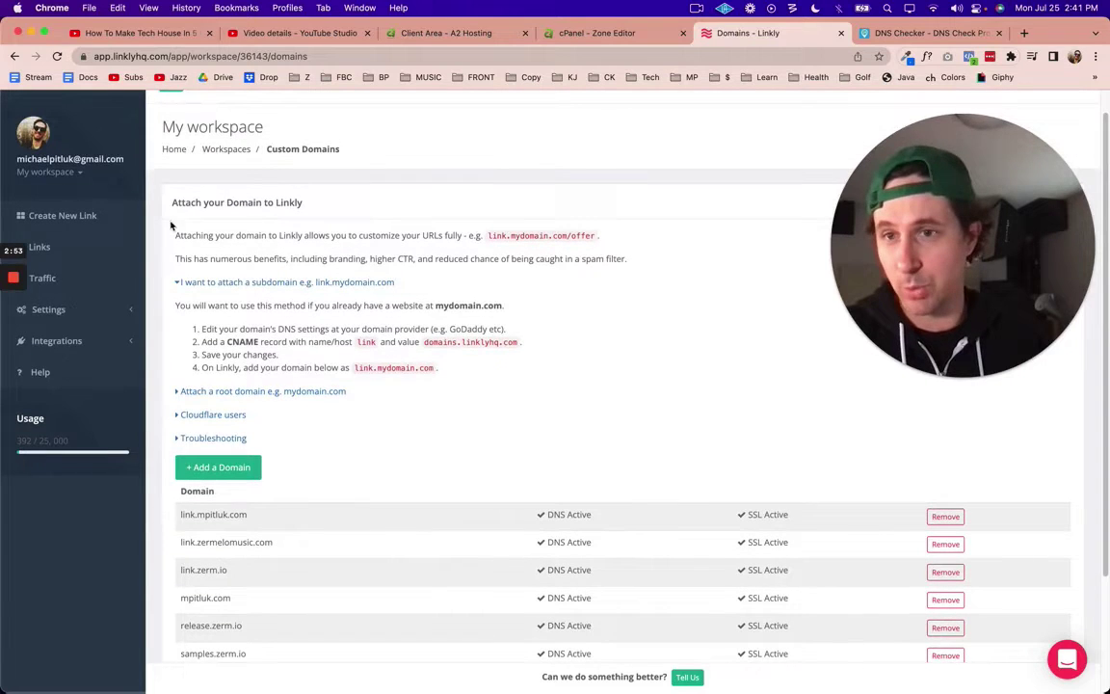
{"action": "left_click", "coordinate": [58, 310]}
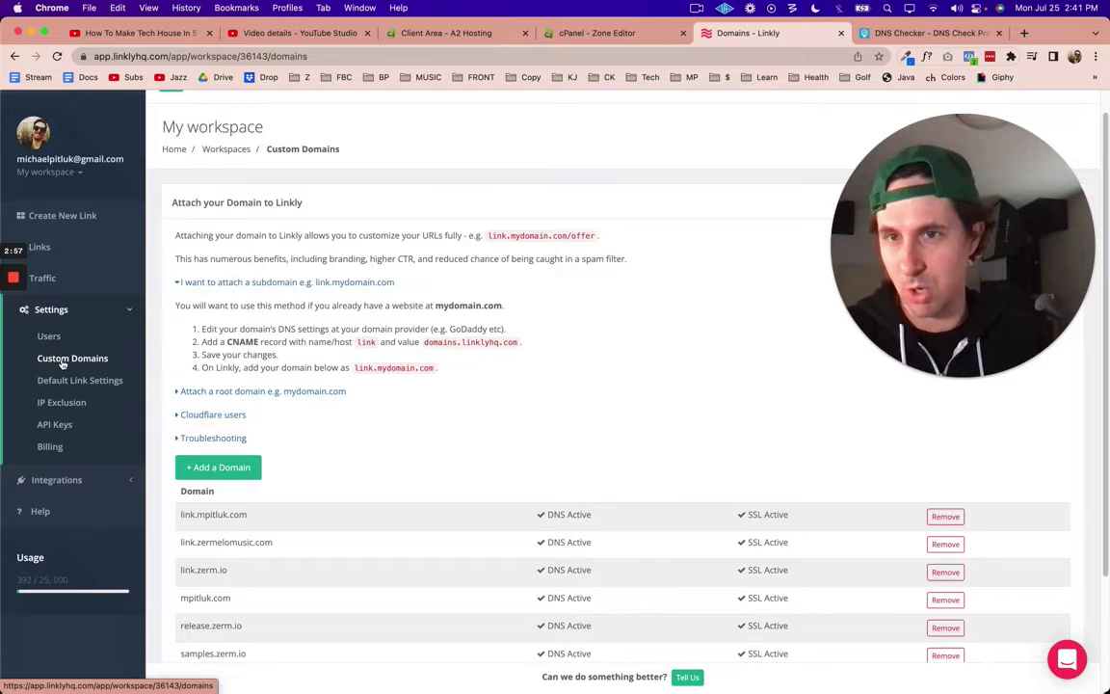
{"action": "left_click", "coordinate": [62, 360]}
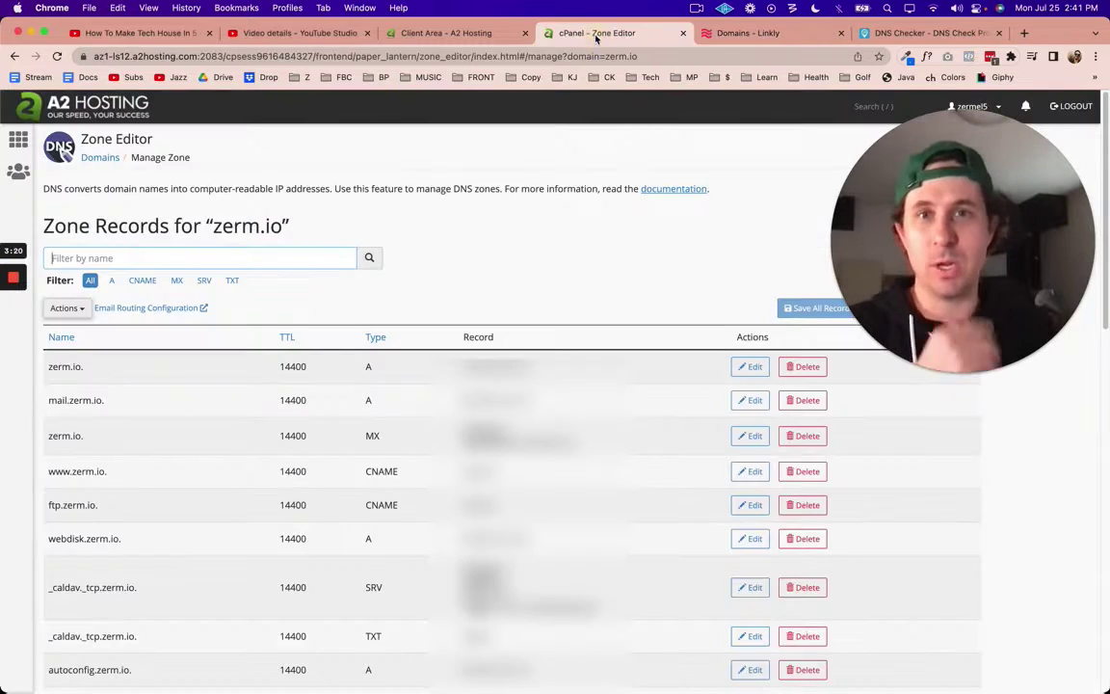
{"action": "left_click", "coordinate": [592, 32]}
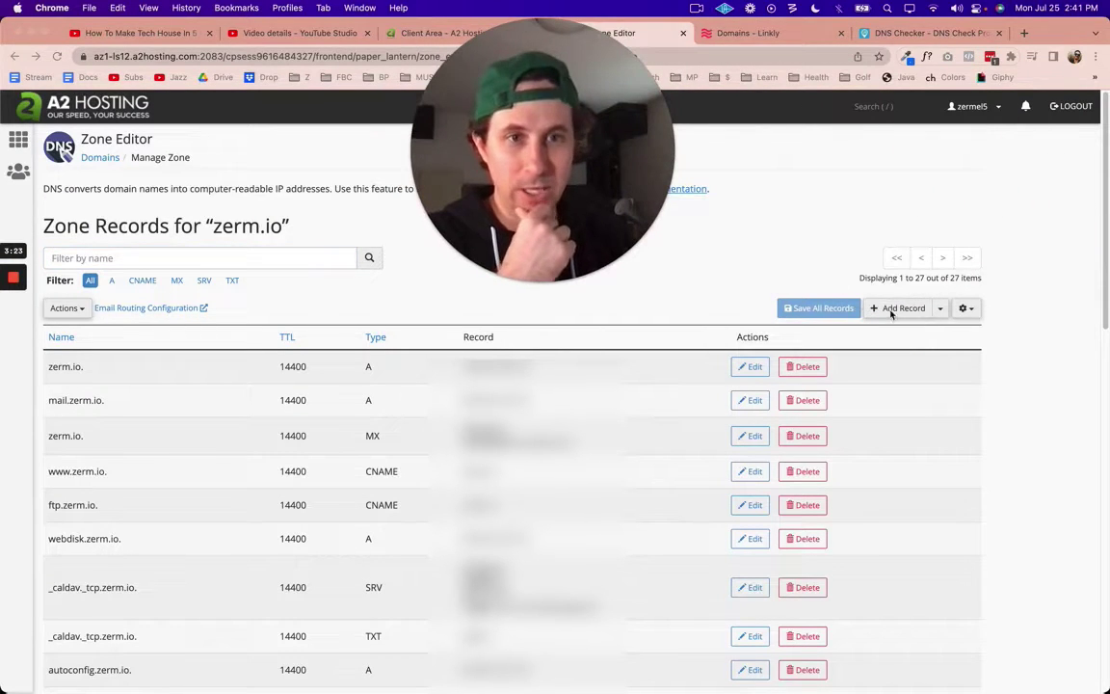
Start a new CNAME record named project with target domains.linklyhq.com.
{"action": "left_click", "coordinate": [892, 309]}
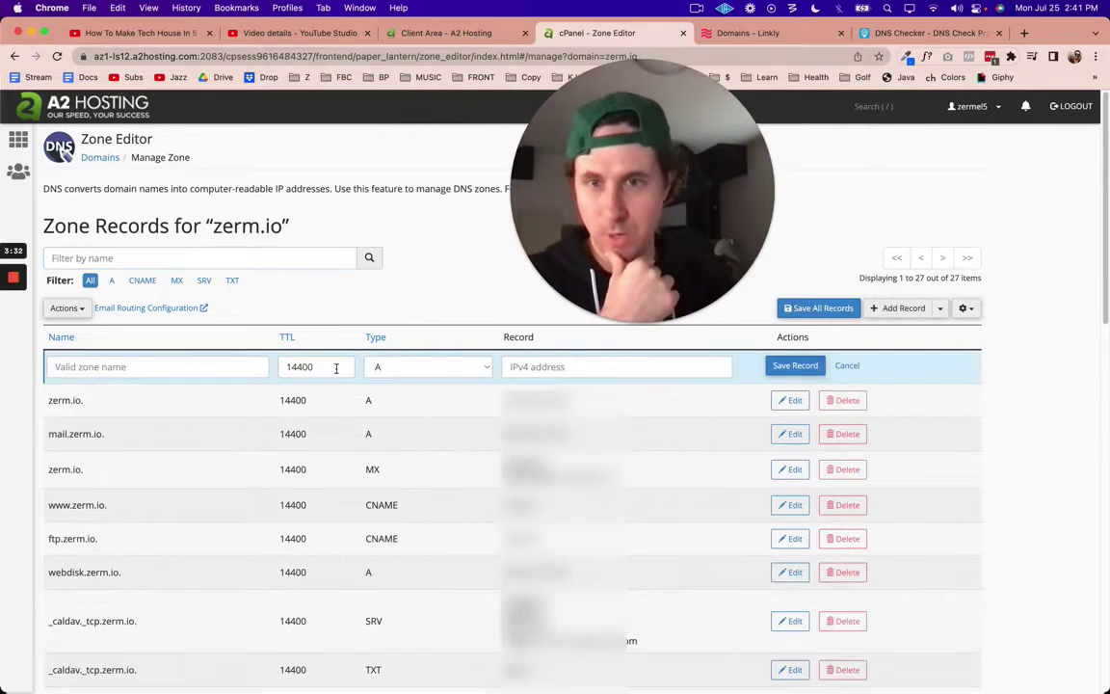
{"action": "left_click", "coordinate": [439, 368]}
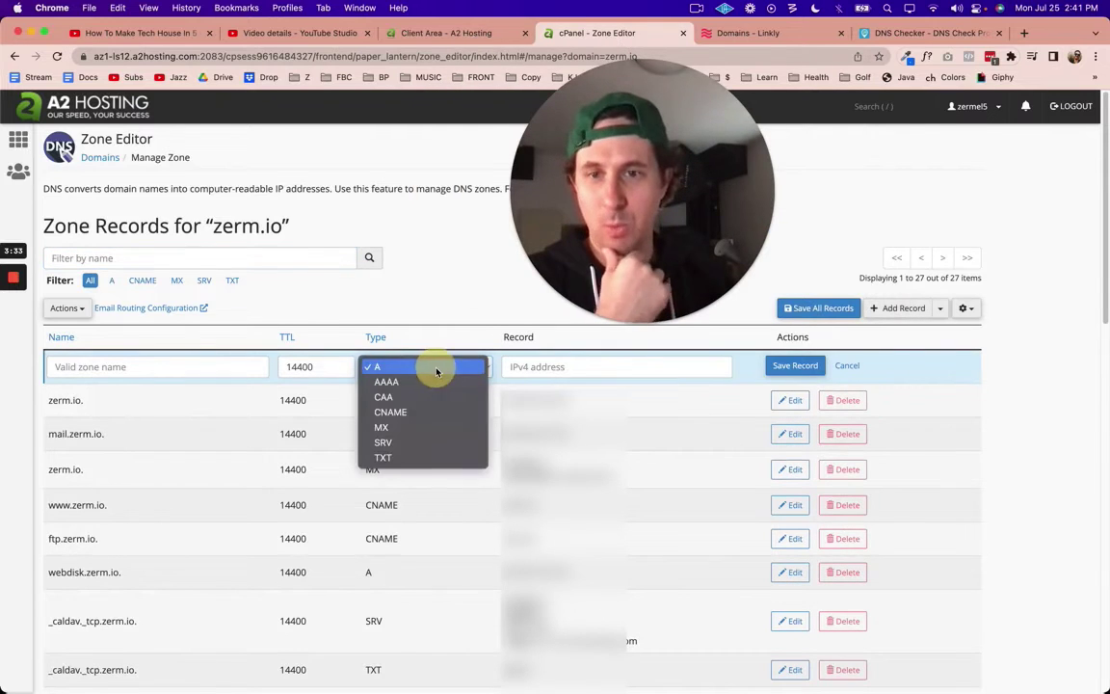
{"action": "left_click", "coordinate": [421, 412]}
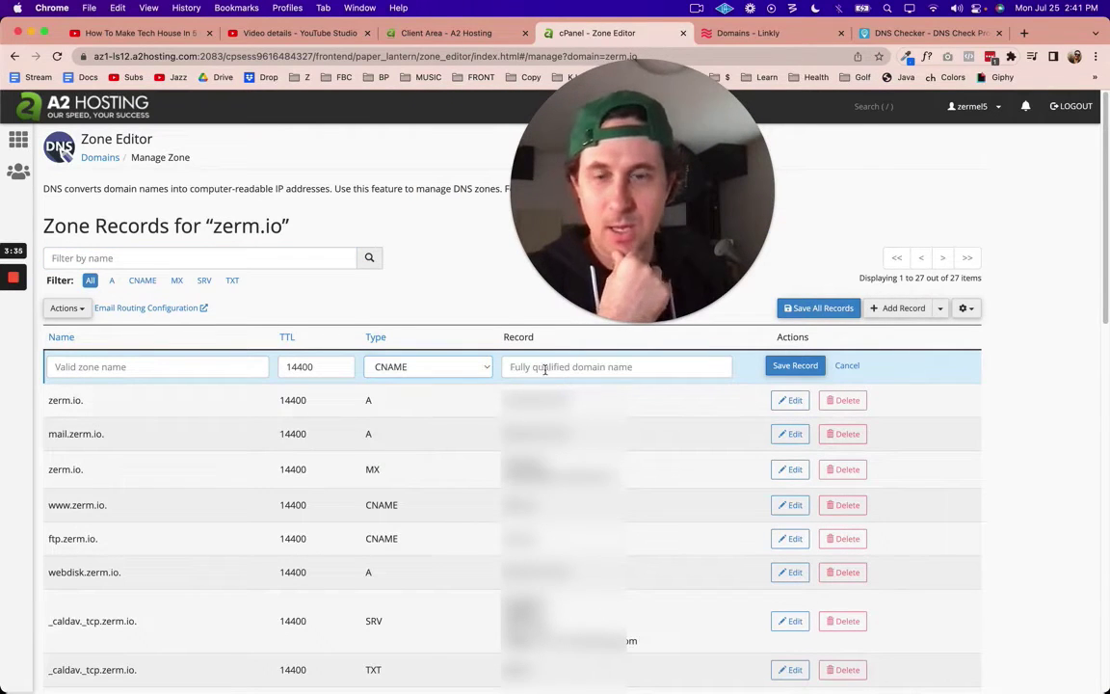
{"action": "left_click", "coordinate": [190, 367]}
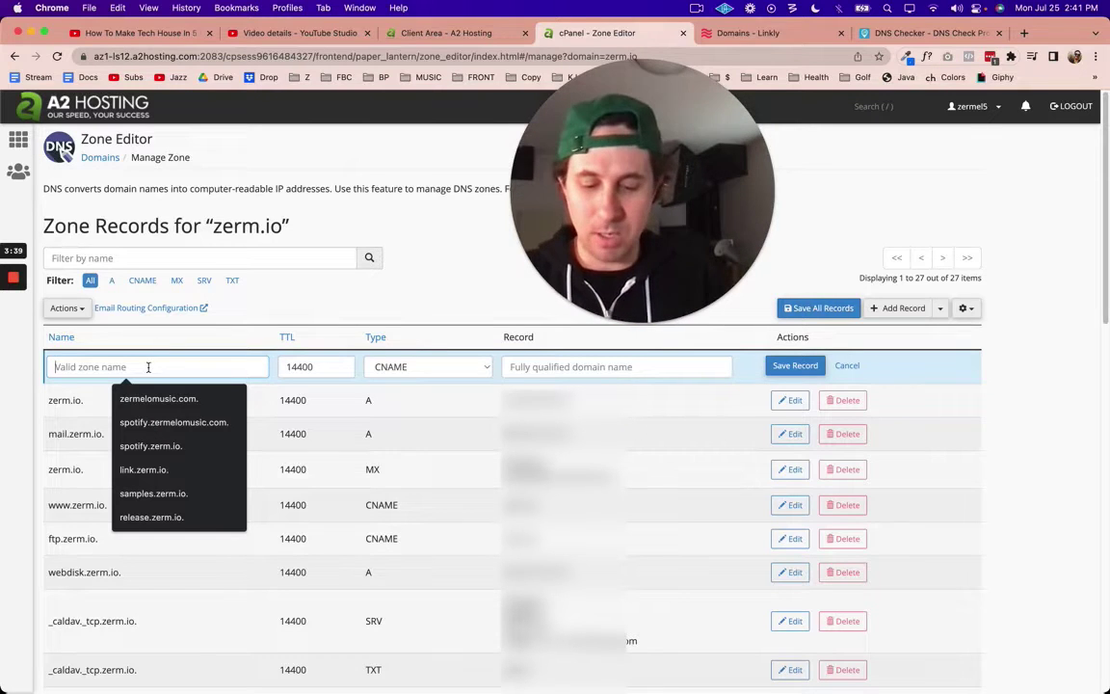
{"action": "type", "text": "project"}
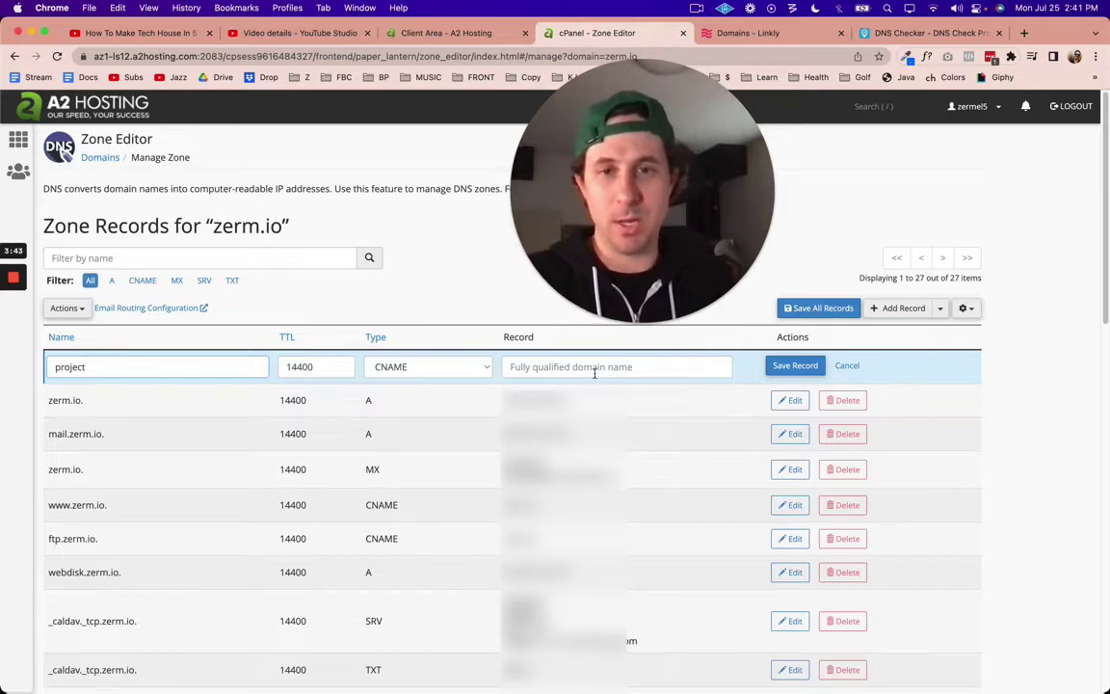
{"action": "left_click", "coordinate": [551, 371]}
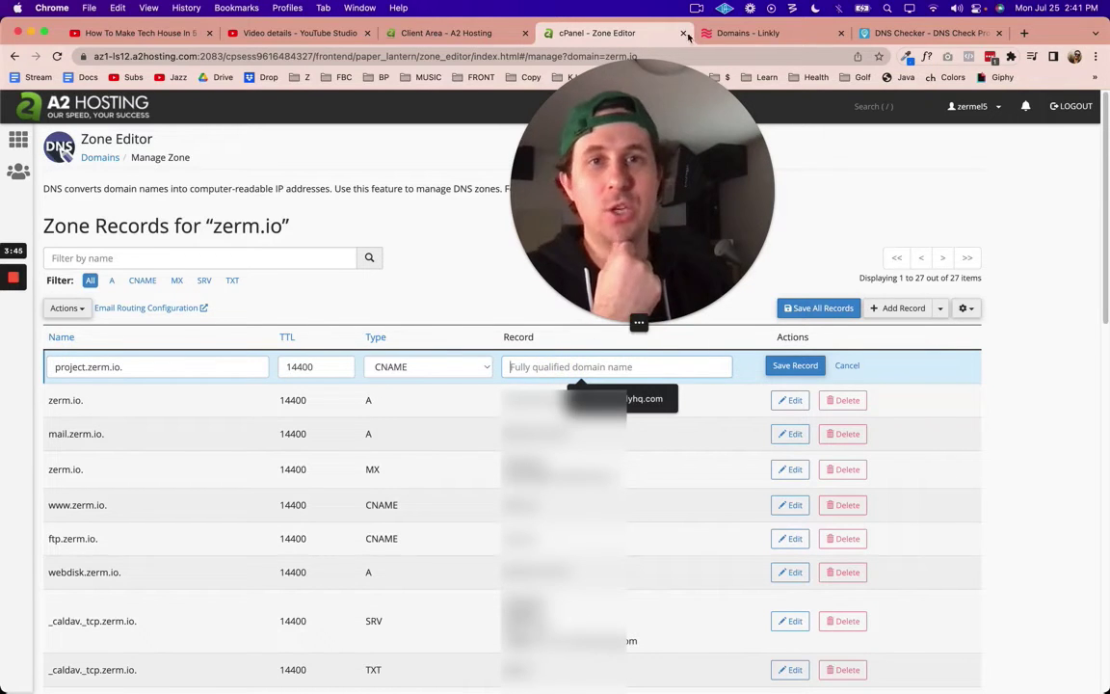
{"action": "left_click", "coordinate": [578, 398]}
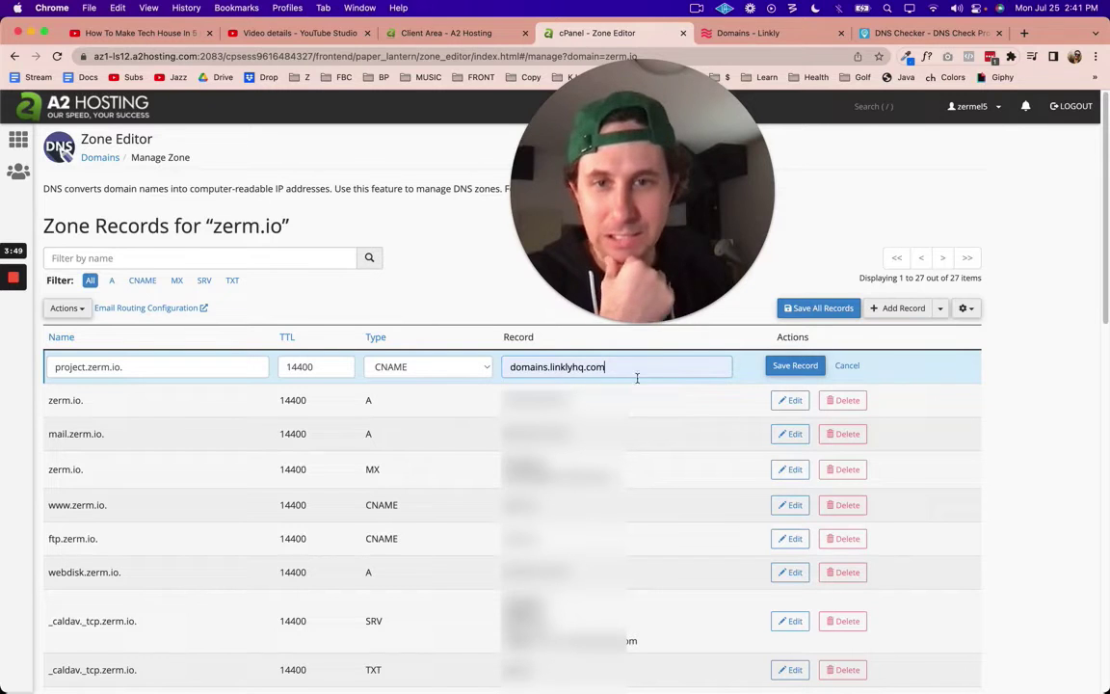
Confirm the domains.linklyhq.com value in Linkly's instructions and save the project.zerm.io CNAME record.
{"action": "left_click", "coordinate": [751, 33]}
{"action": "left_click_drag", "start_coordinate": [355, 394], "coordinate": [520, 367]}
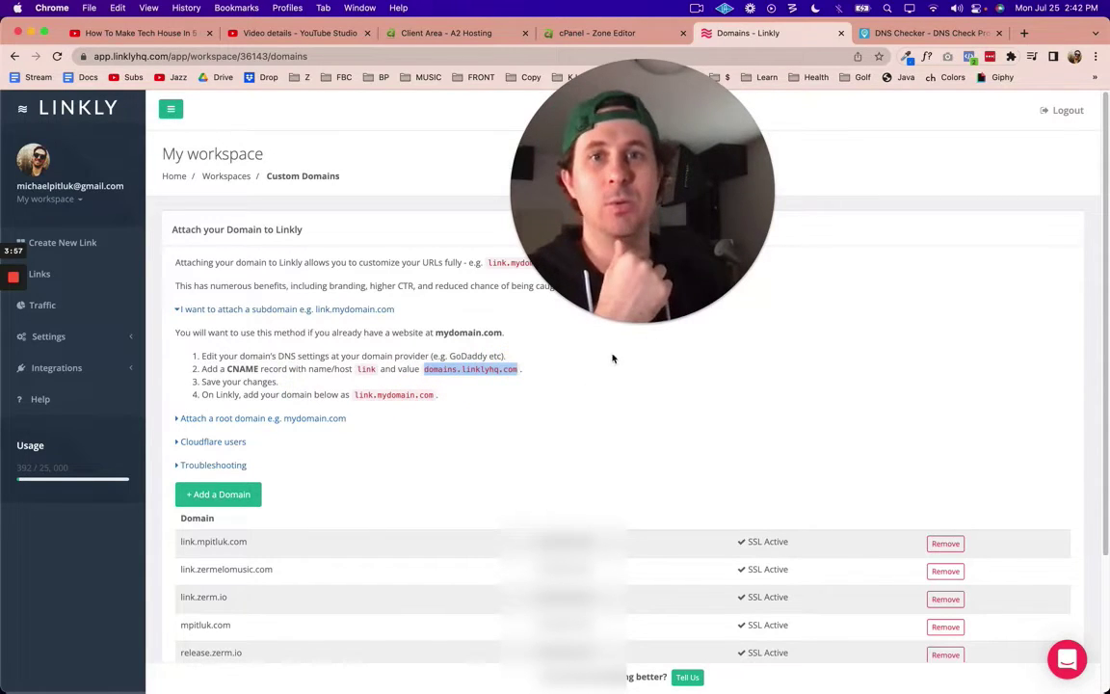
{"action": "left_click", "coordinate": [582, 34]}
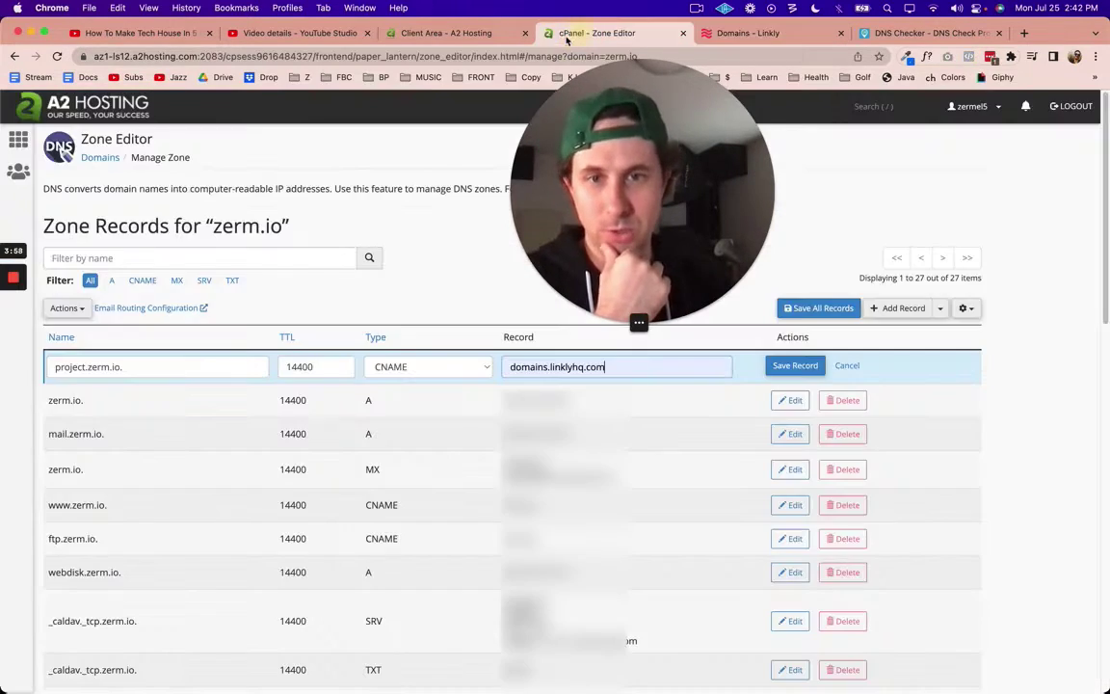
{"action": "left_click", "coordinate": [796, 367]}
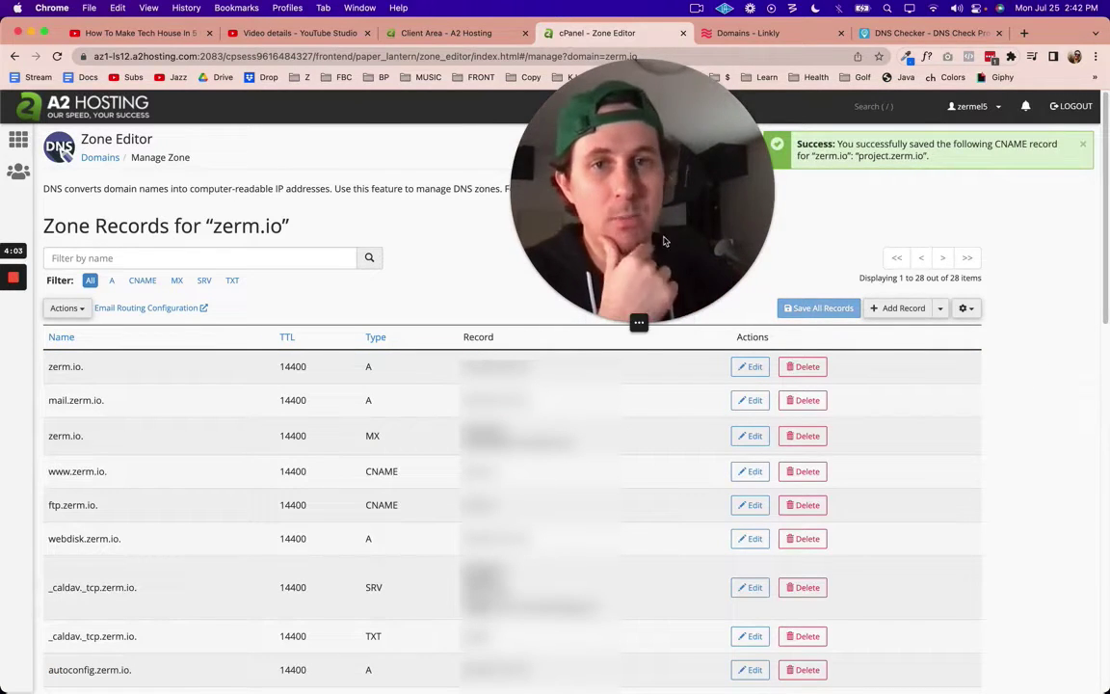
{"action": "left_click_drag", "start_coordinate": [635, 201], "coordinate": [133, 378]}
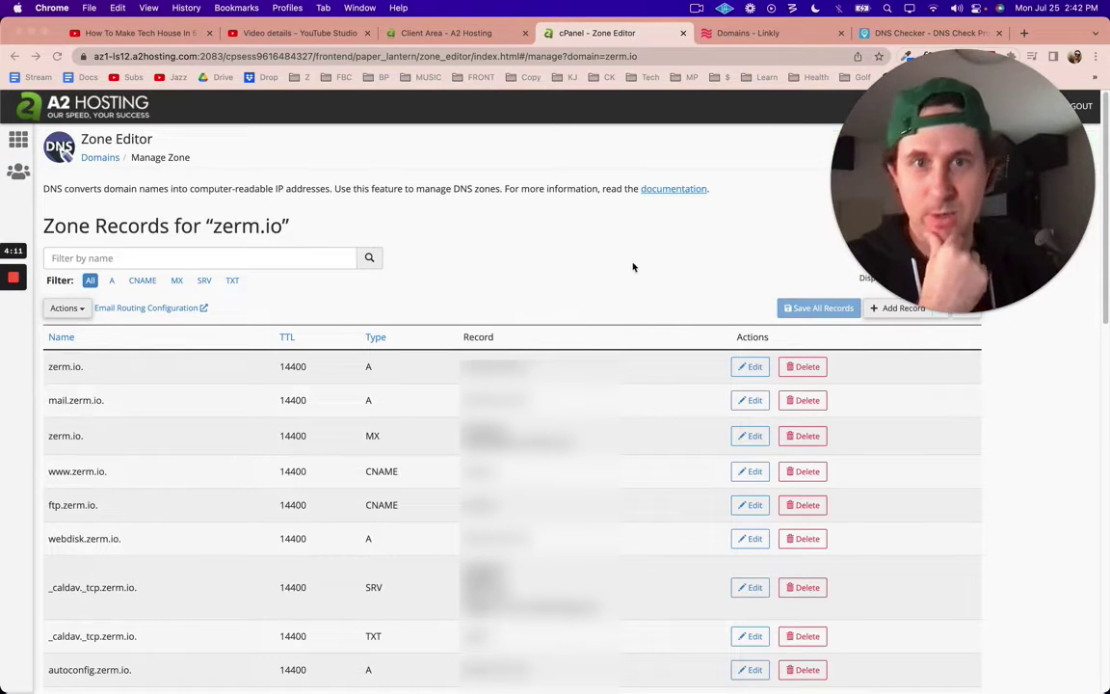
{"action": "left_click_drag", "start_coordinate": [873, 117], "coordinate": [875, 278]}
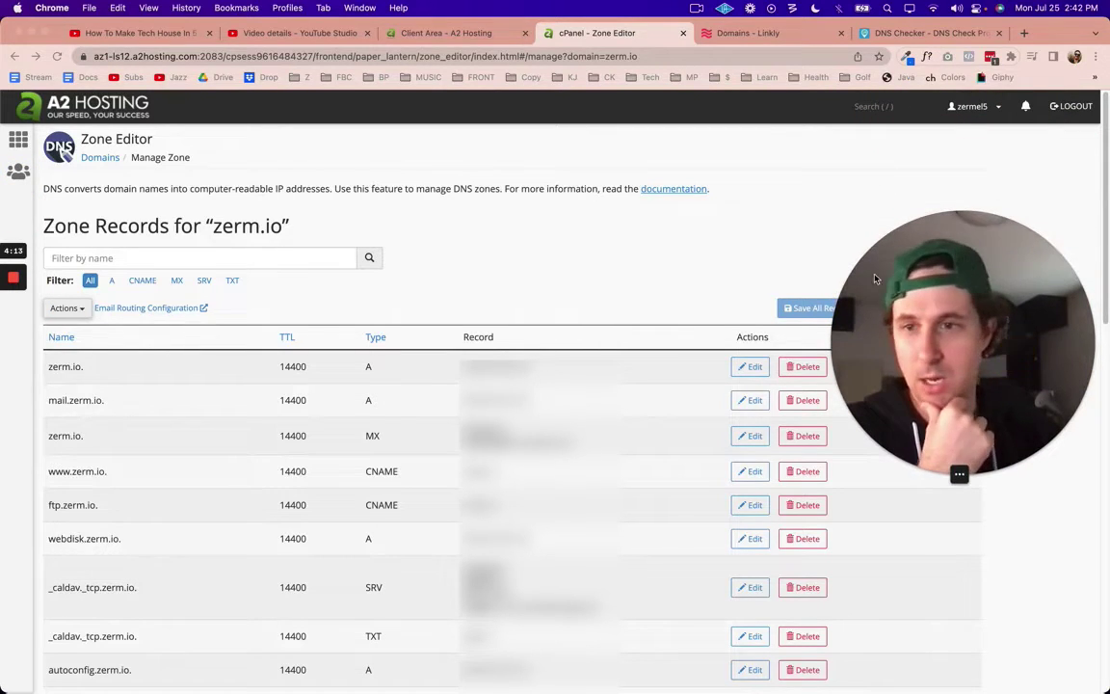
Look up project.zerm.io in DNS Checker, finding it unresolved everywhere, then return to Linkly.
{"action": "left_click", "coordinate": [916, 35]}
{"action": "left_click_drag", "start_coordinate": [916, 35], "coordinate": [742, 37]}
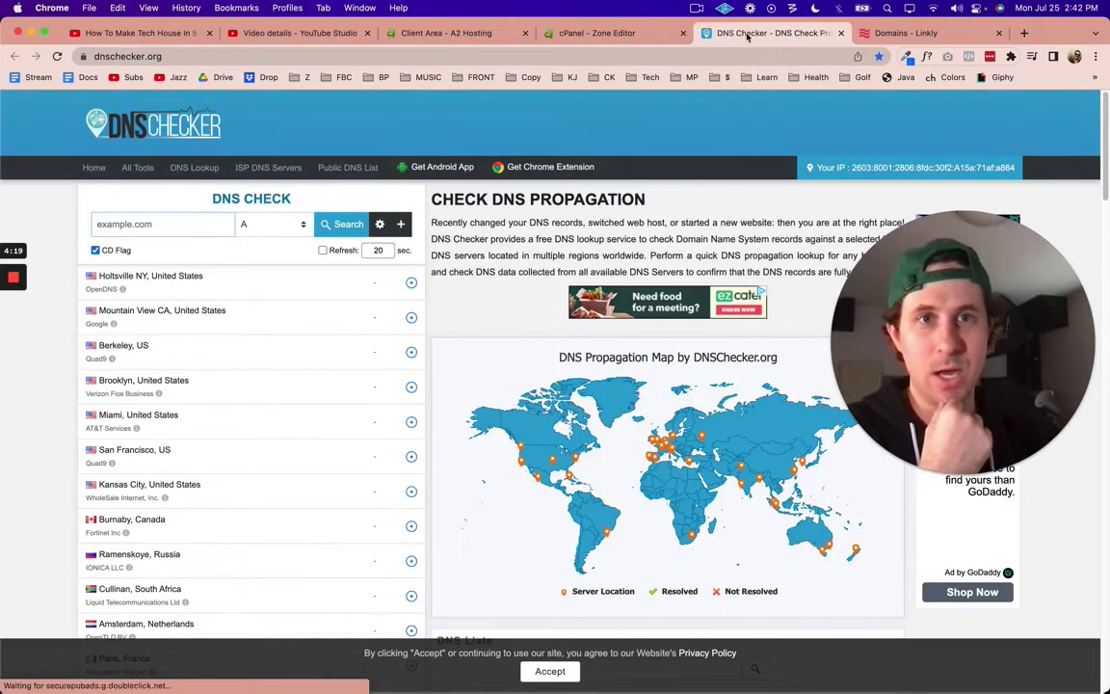
{"action": "left_click", "coordinate": [173, 222]}
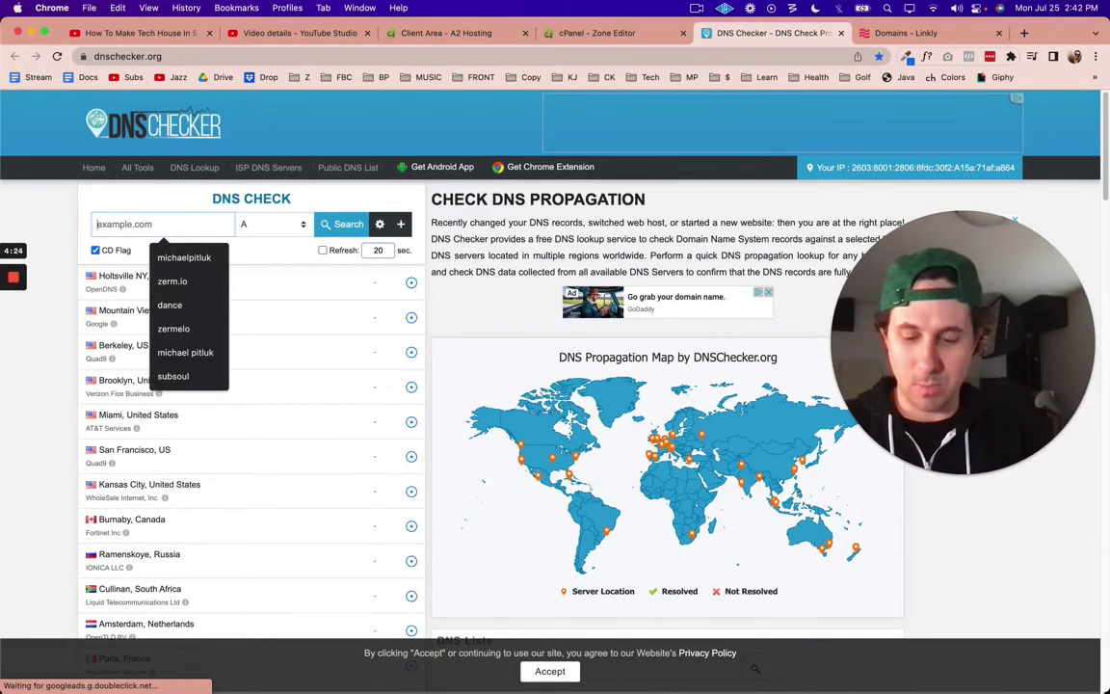
{"action": "type", "text": "project."}
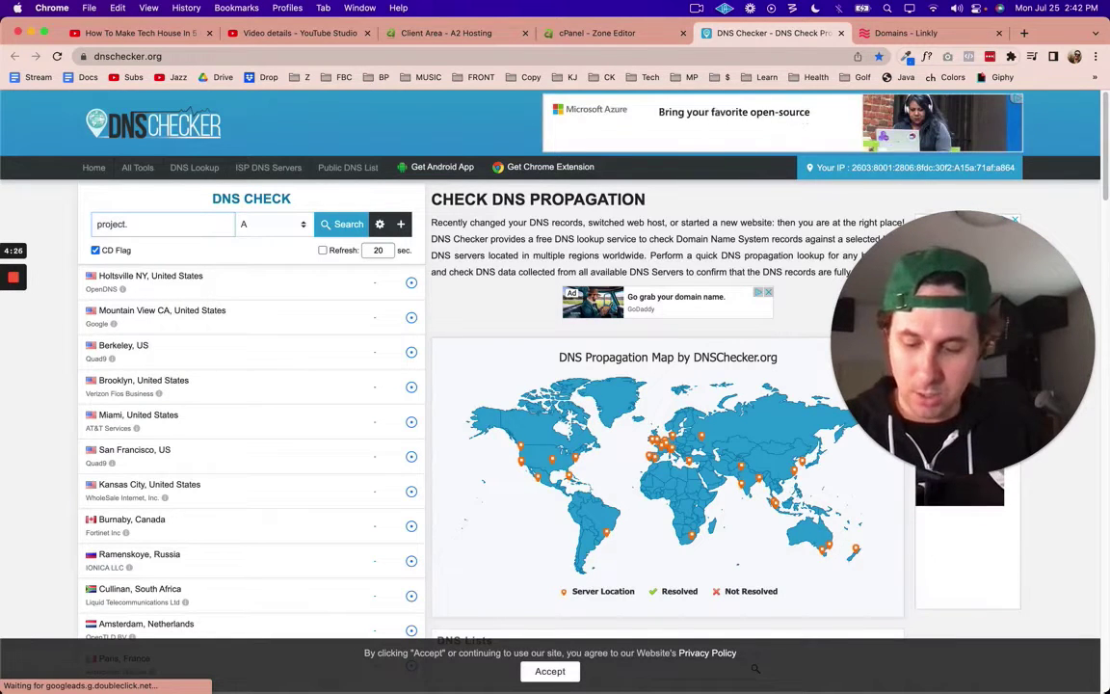
{"action": "type", "text": "zerm.io"}
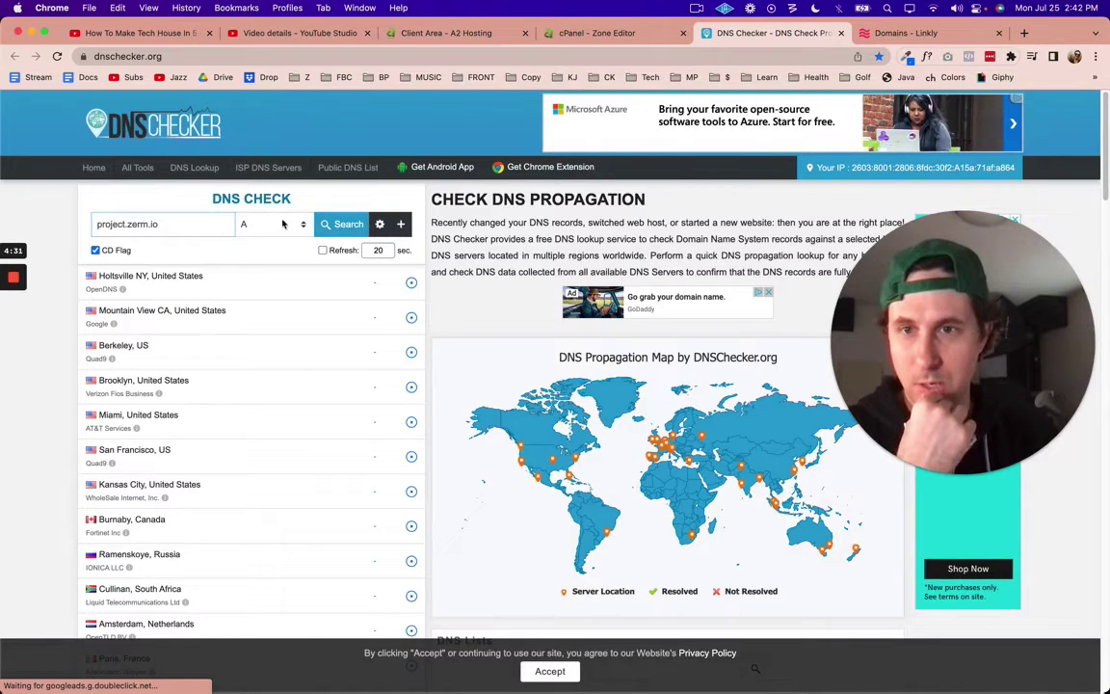
{"action": "left_click", "coordinate": [340, 226]}
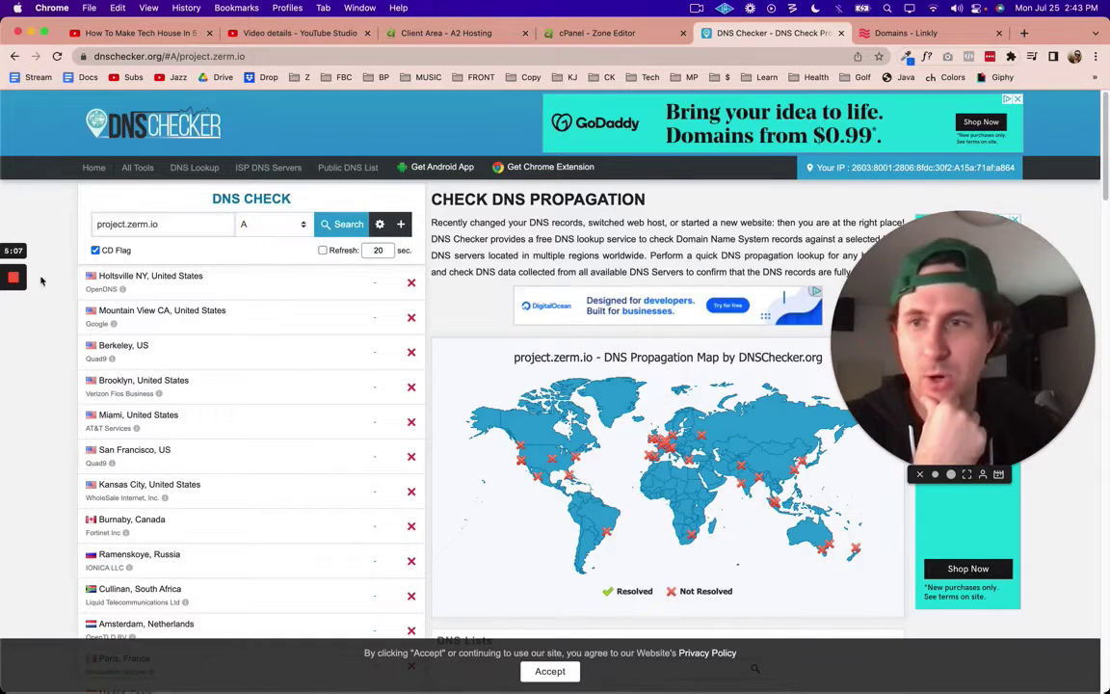
{"action": "mouse_move", "coordinate": [14, 284]}
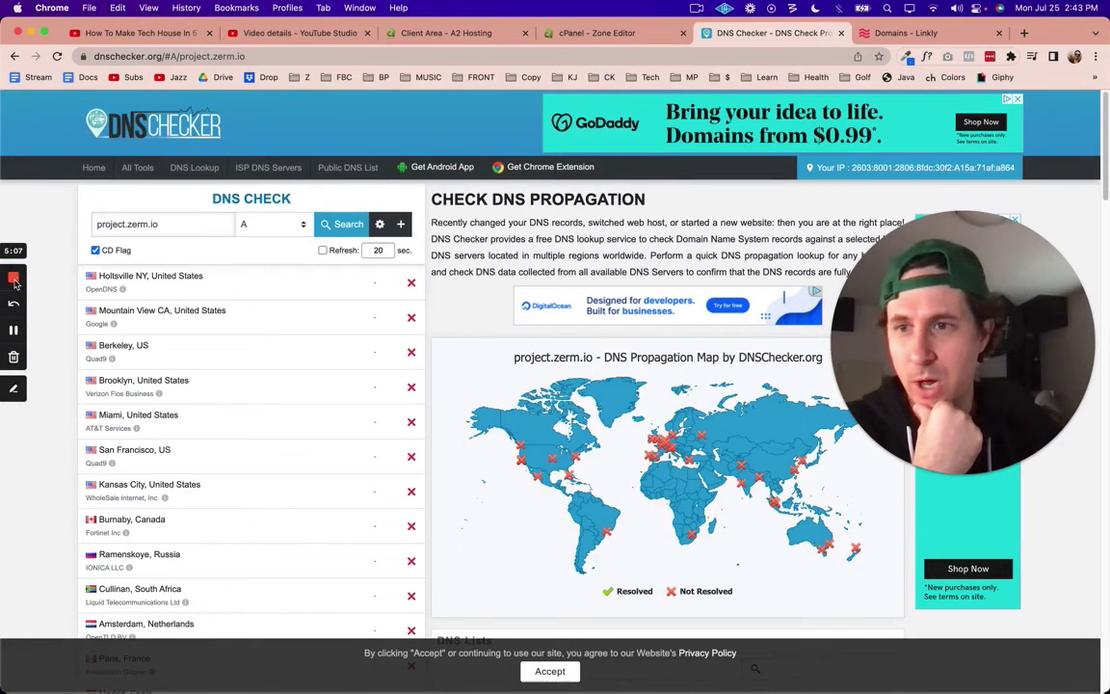
{"action": "left_click", "coordinate": [14, 332]}
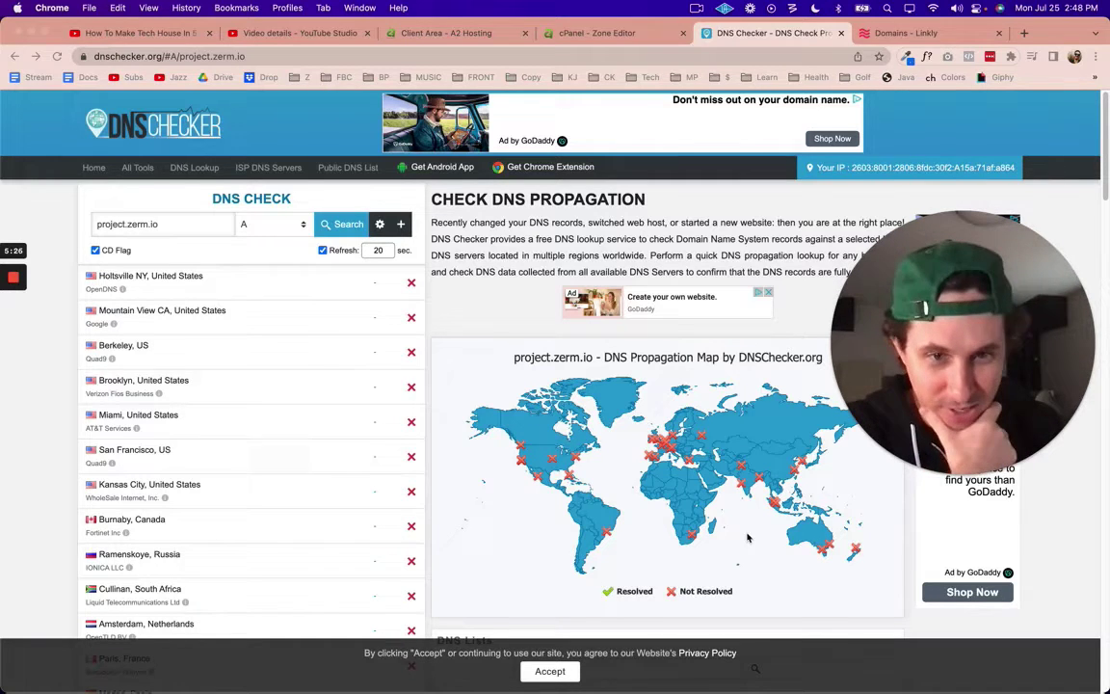
{"action": "mouse_move", "coordinate": [14, 278]}
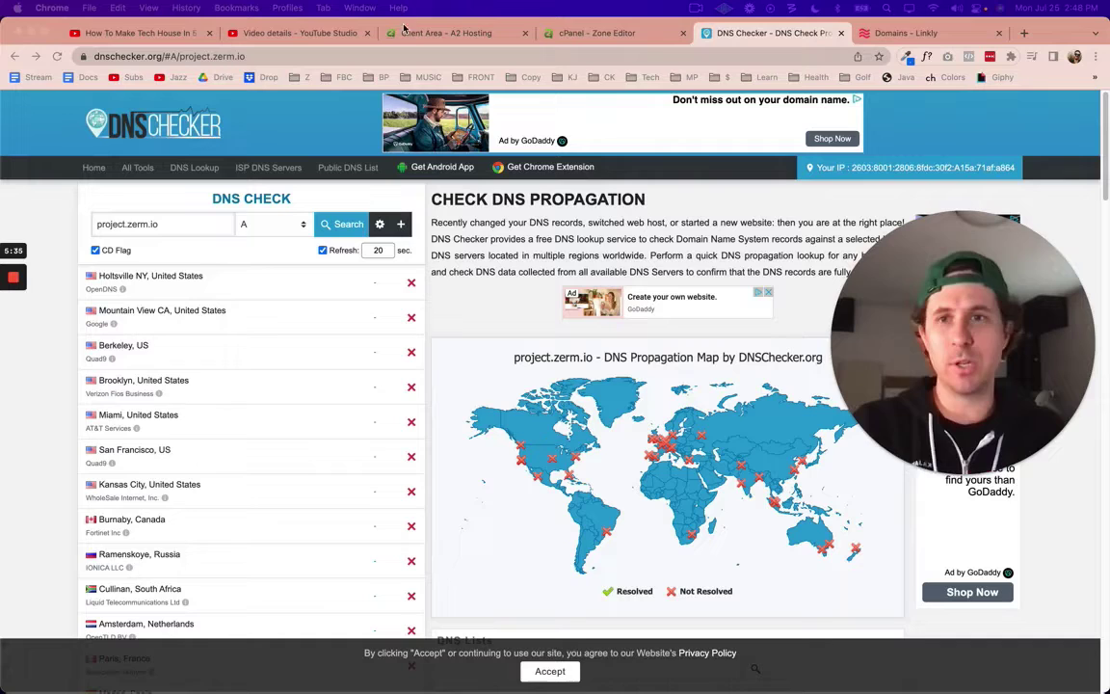
{"action": "left_click", "coordinate": [902, 33]}
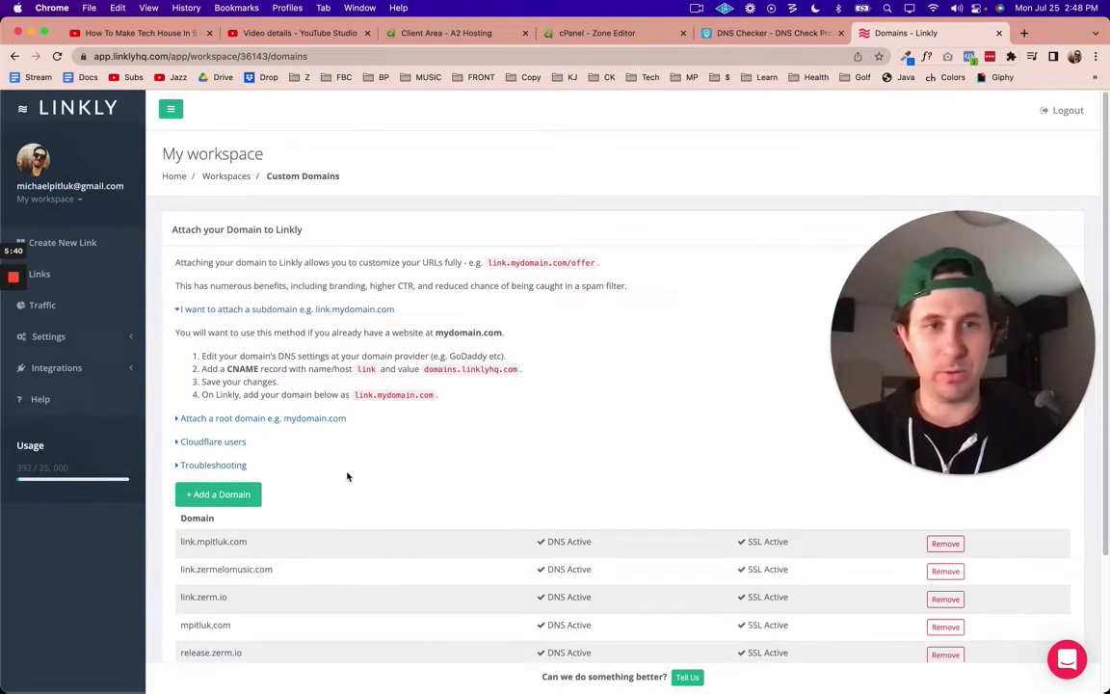
{"action": "left_click", "coordinate": [235, 500]}
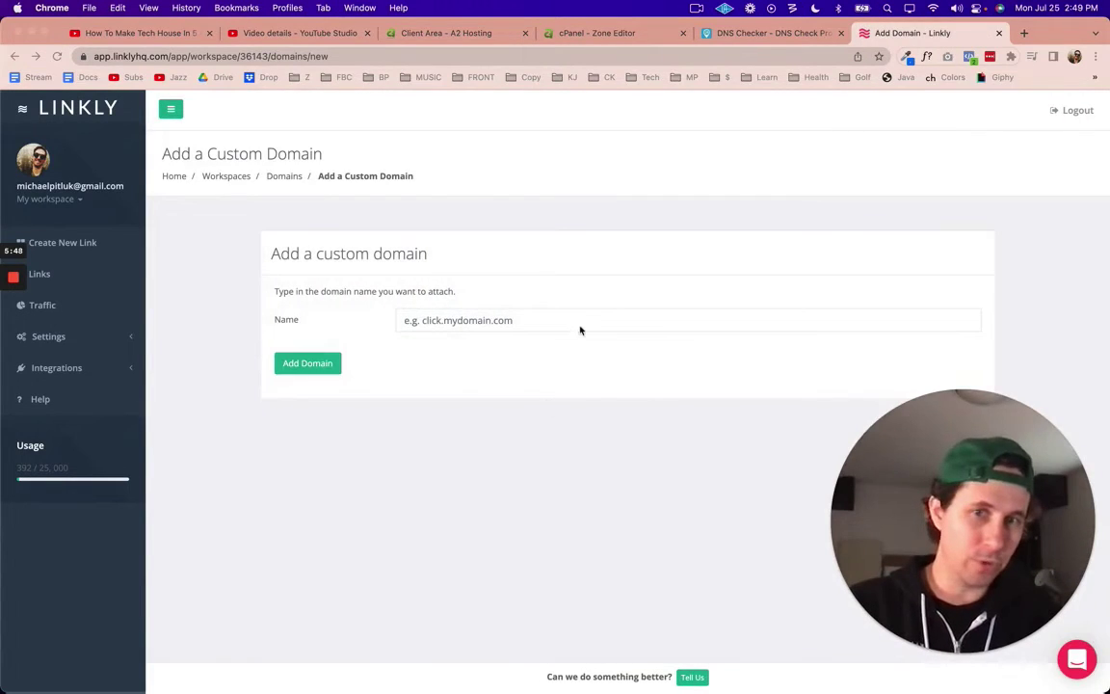
{"action": "left_click", "coordinate": [580, 325]}
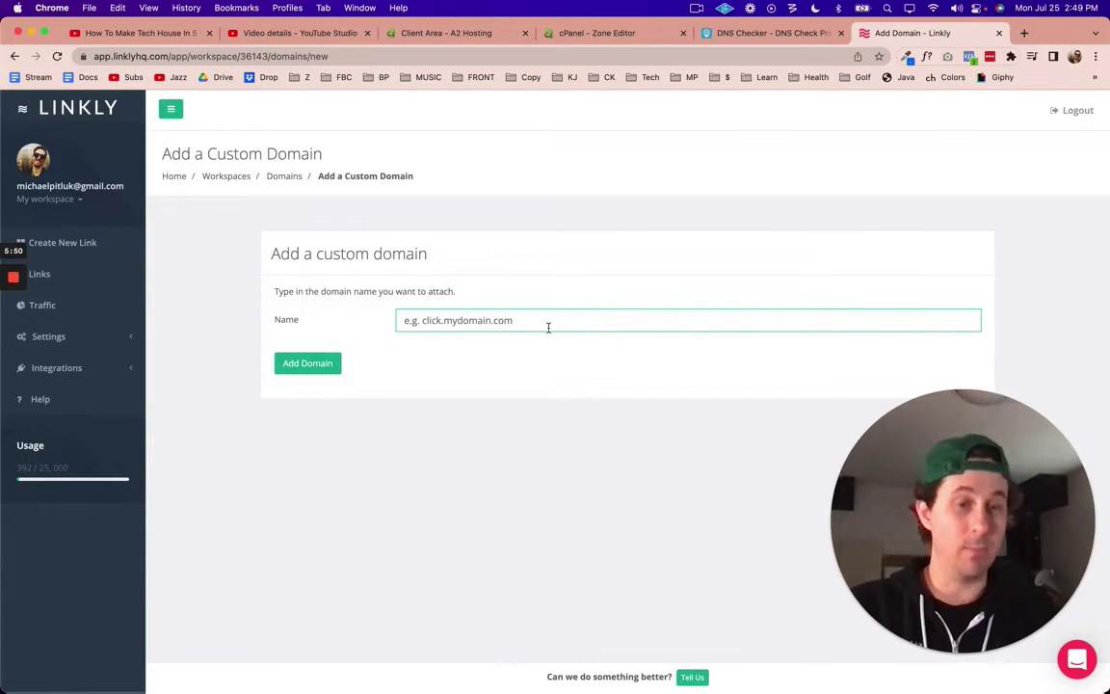
{"action": "key", "text": "Return"}
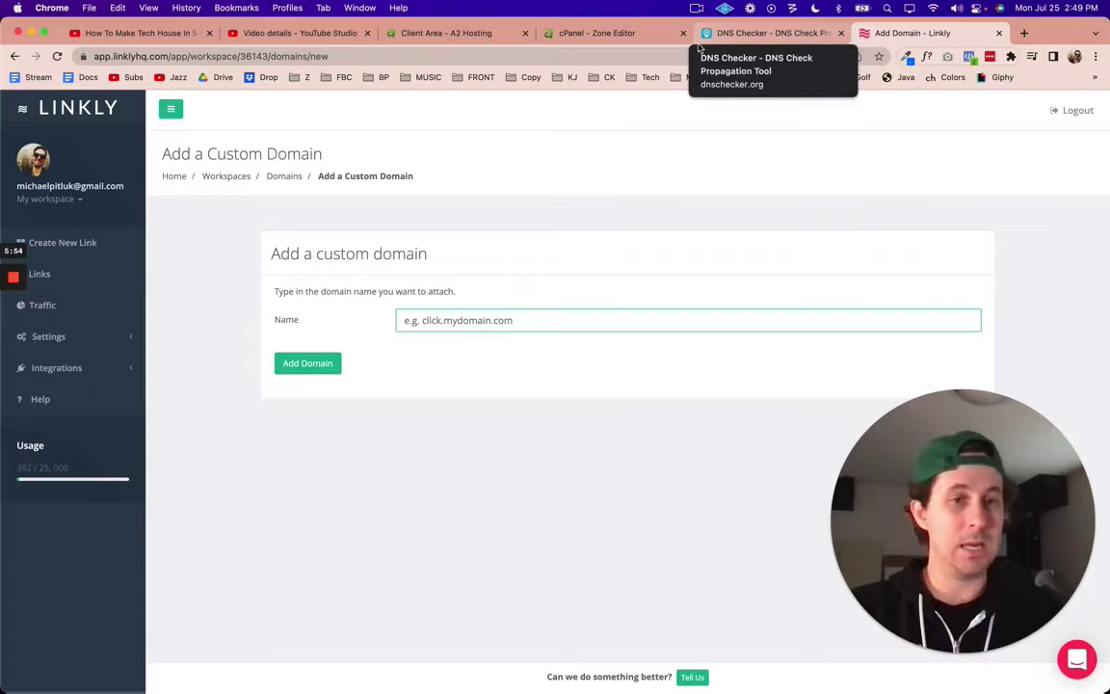
{"action": "left_click", "coordinate": [761, 32]}
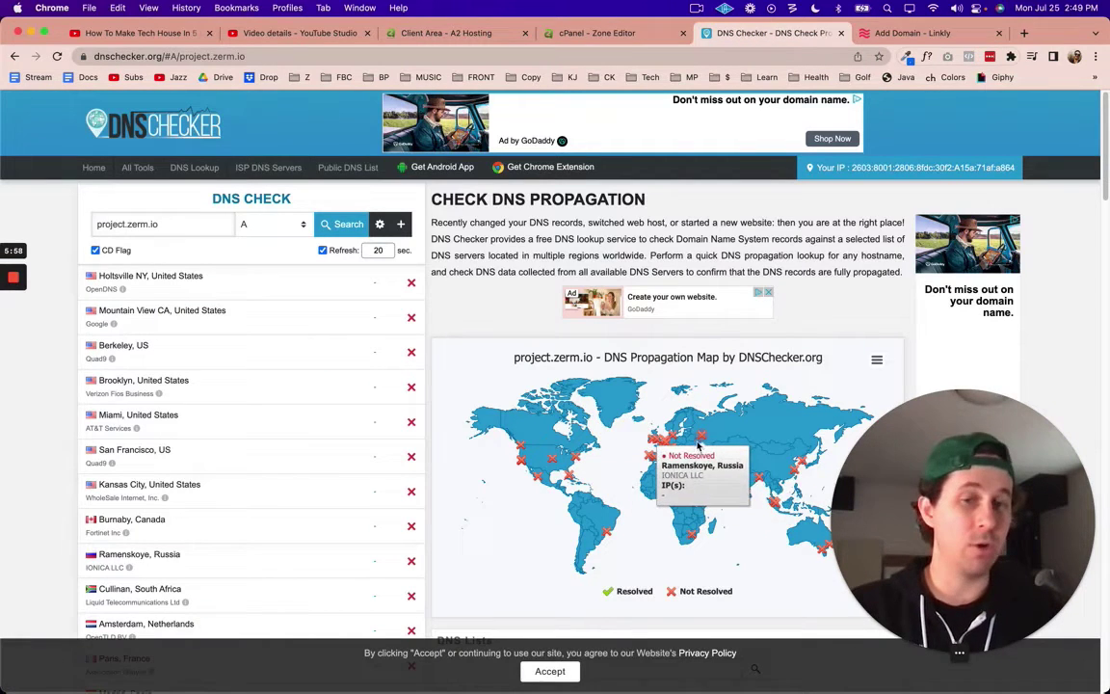
{"action": "left_click", "coordinate": [911, 33]}
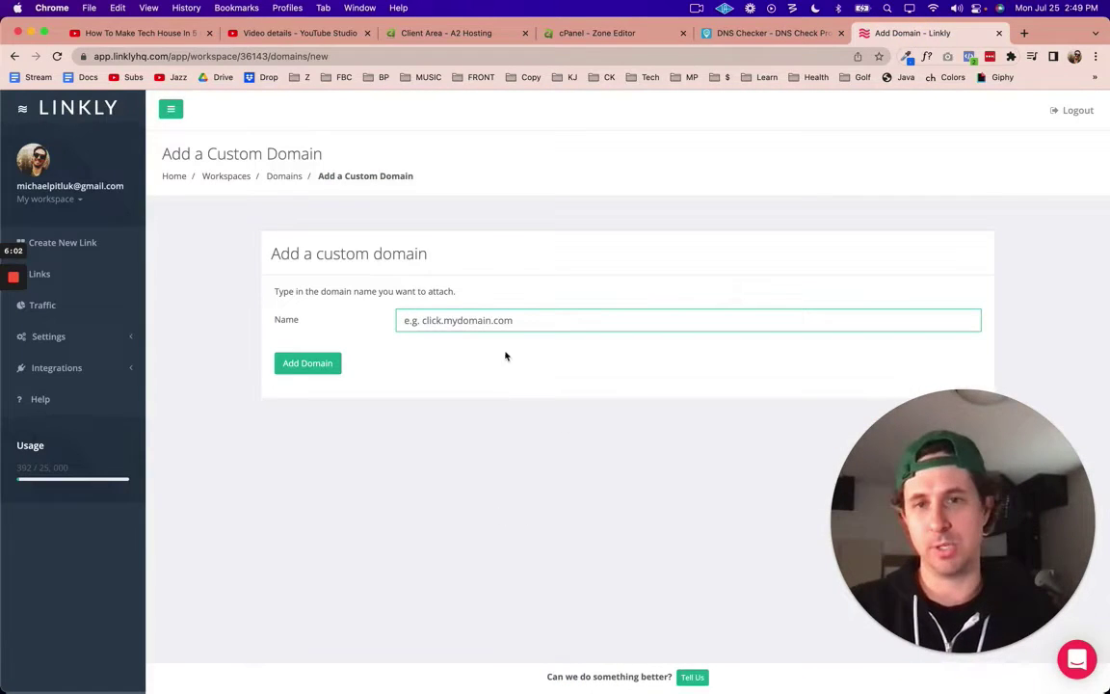
{"action": "mouse_move", "coordinate": [8, 324]}
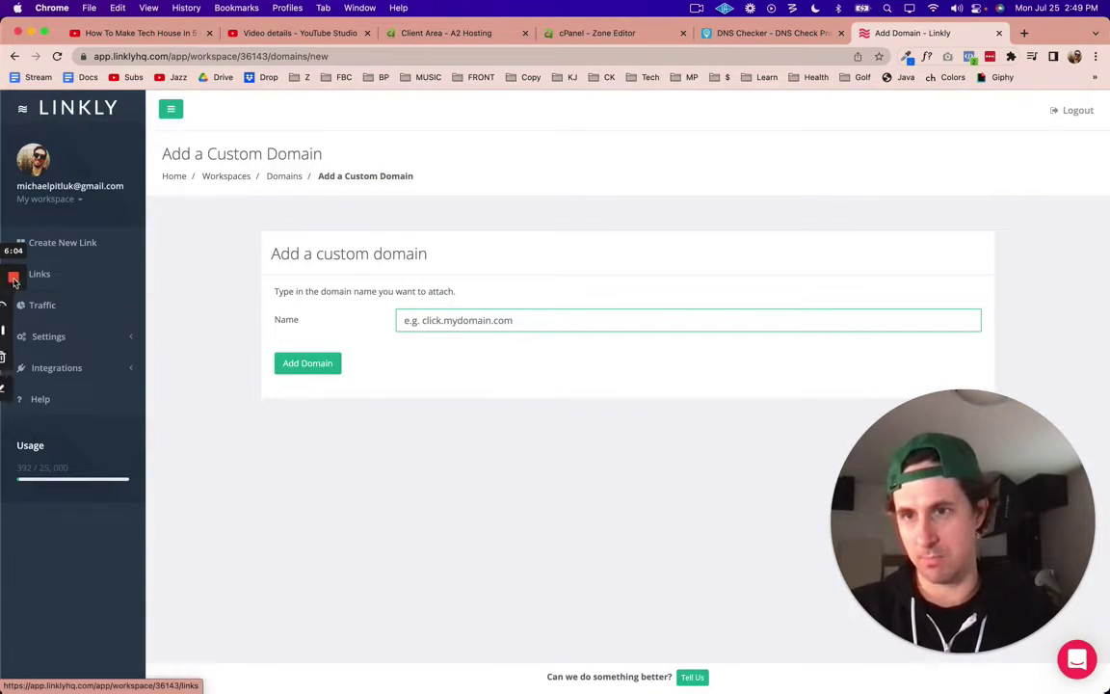
{"action": "left_click", "coordinate": [13, 329]}
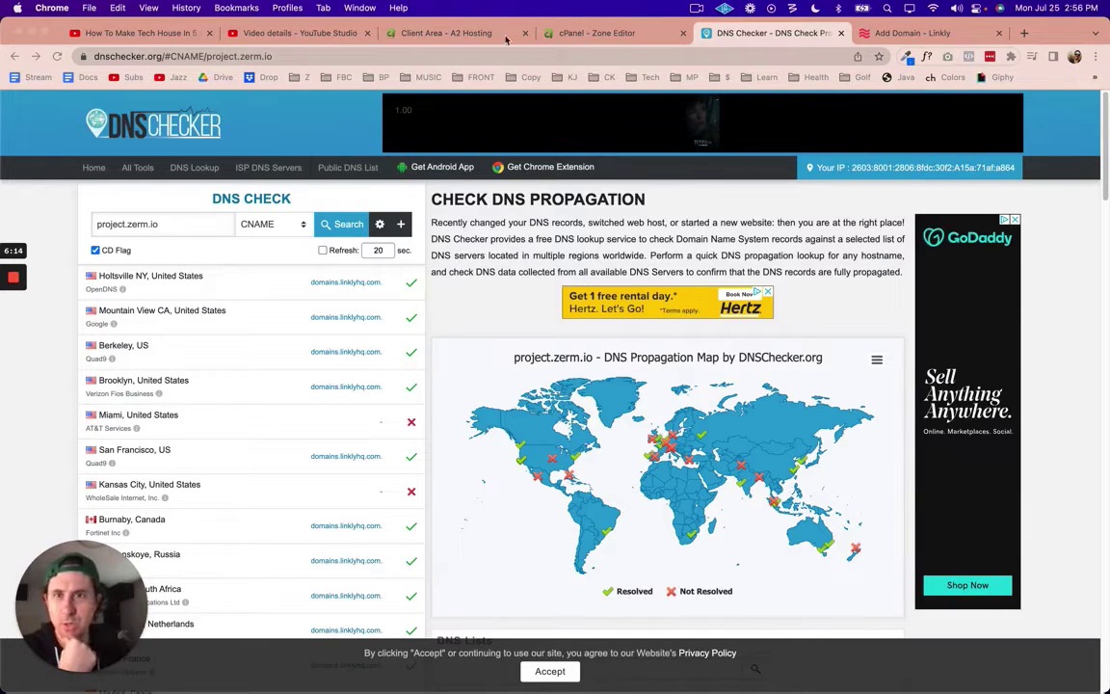
Submit project.zerm.io in Linkly's Add Domain form and check its DNS Active, SSL-generating status.
{"action": "left_click", "coordinate": [915, 34]}
{"action": "left_click", "coordinate": [479, 470]}
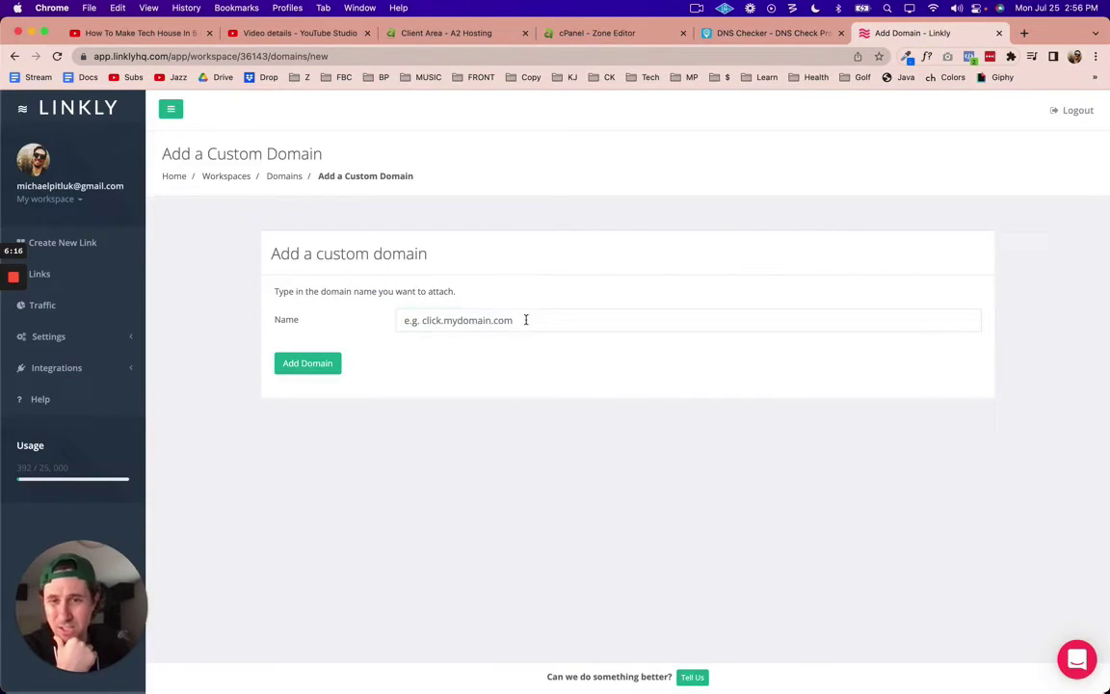
{"action": "left_click", "coordinate": [546, 321]}
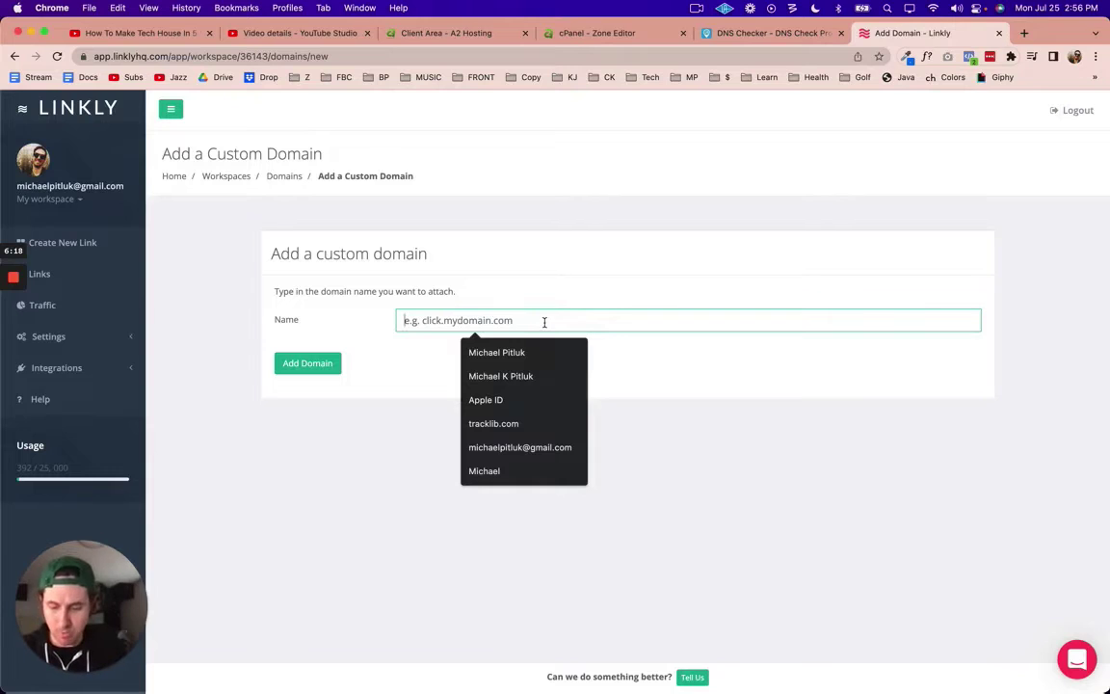
{"action": "type", "text": "project.zerm.io"}
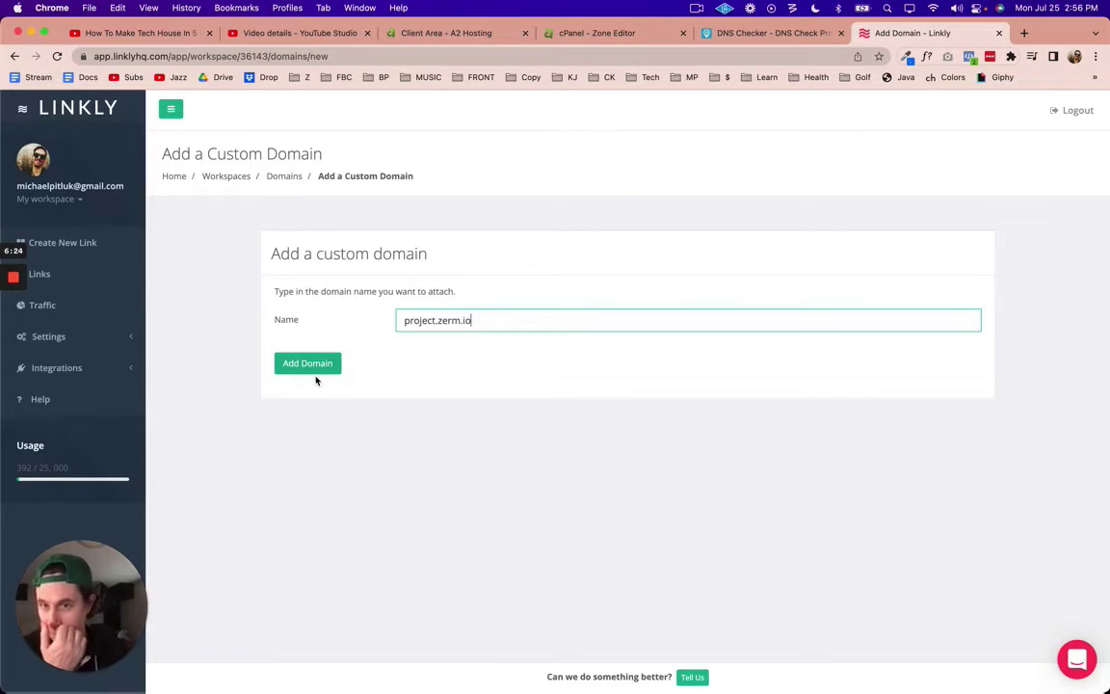
{"action": "left_click", "coordinate": [308, 366]}
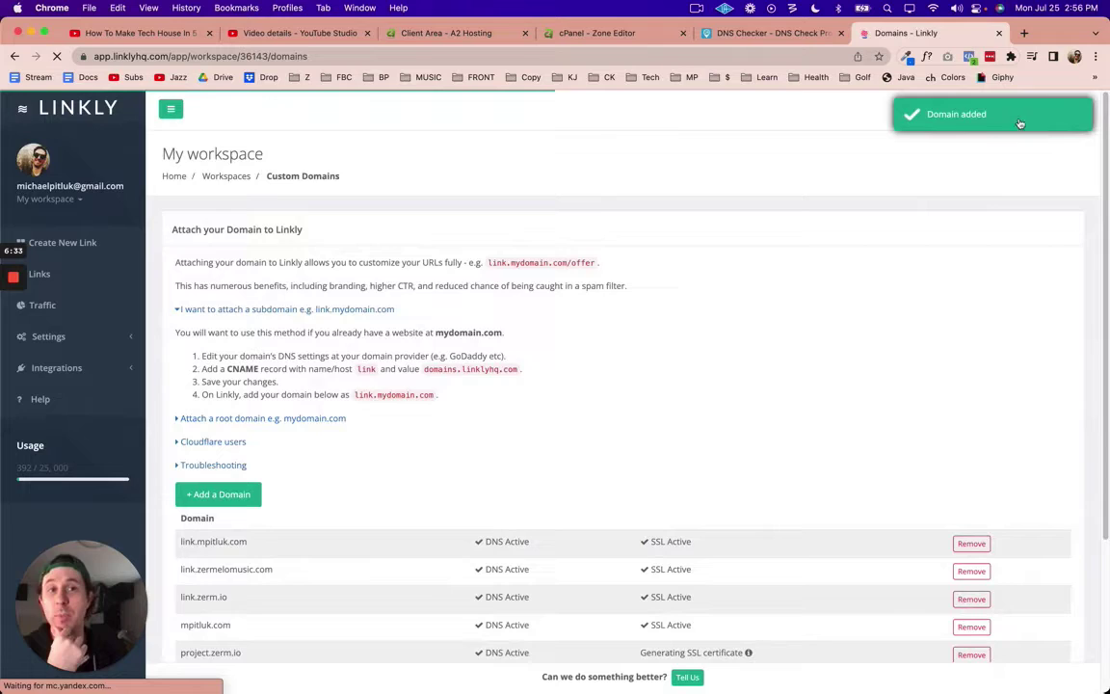
{"action": "scroll", "coordinate": [440, 480], "scroll_direction": "down", "scroll_amount": 3}
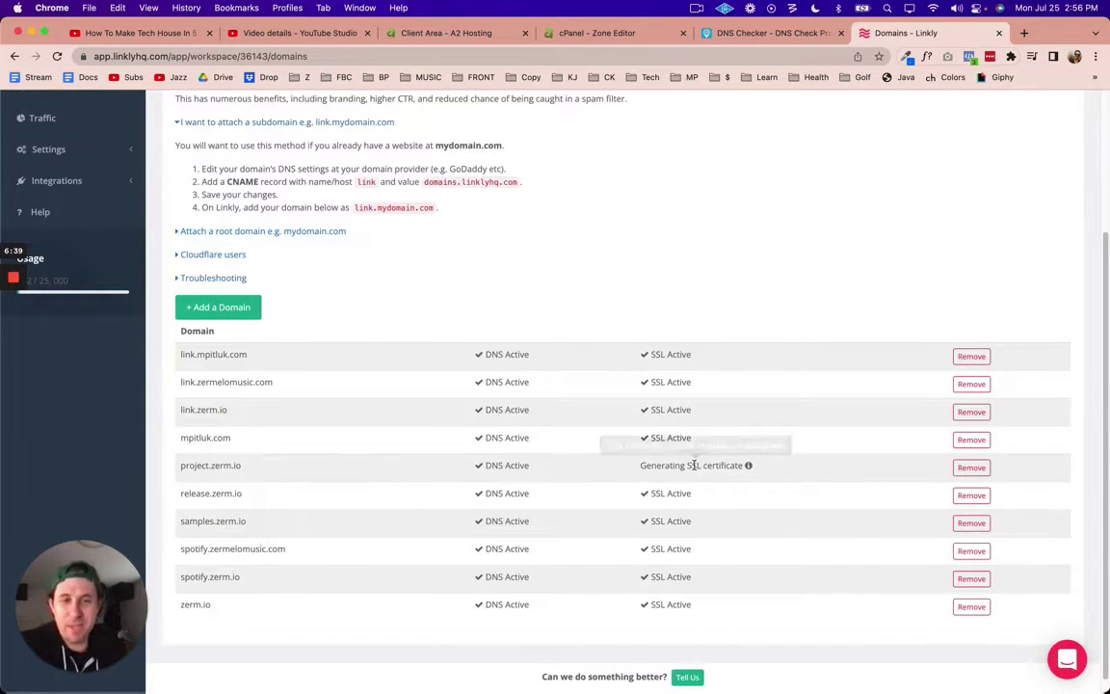
{"action": "mouse_move", "coordinate": [747, 466]}
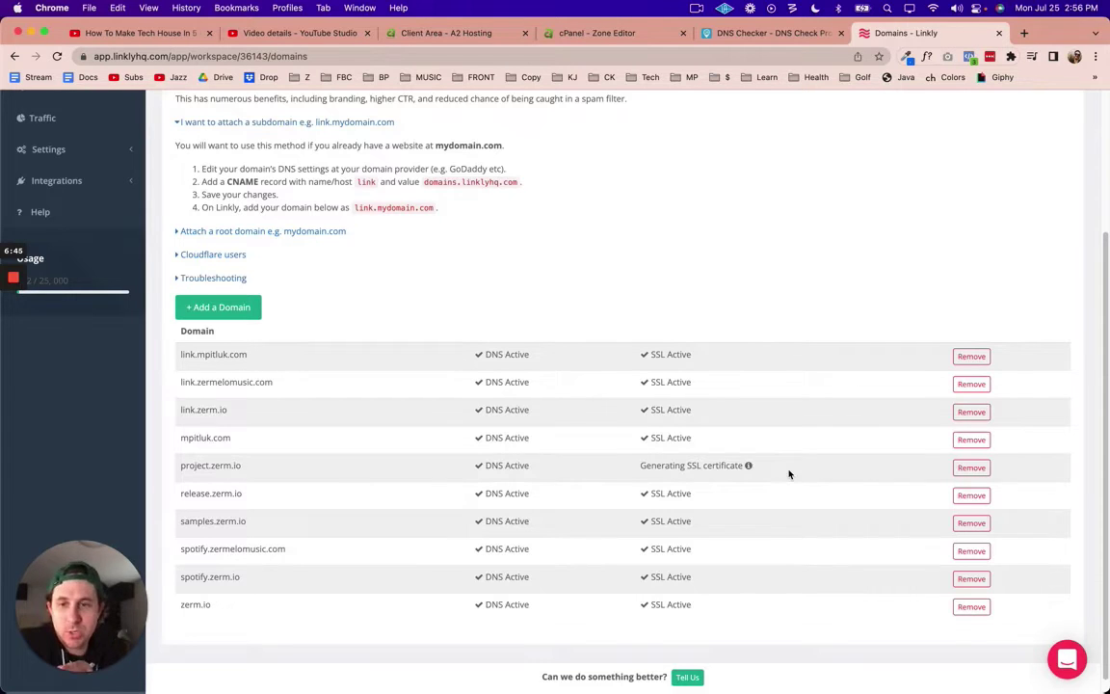
{"action": "key", "text": "super+shift+n"}
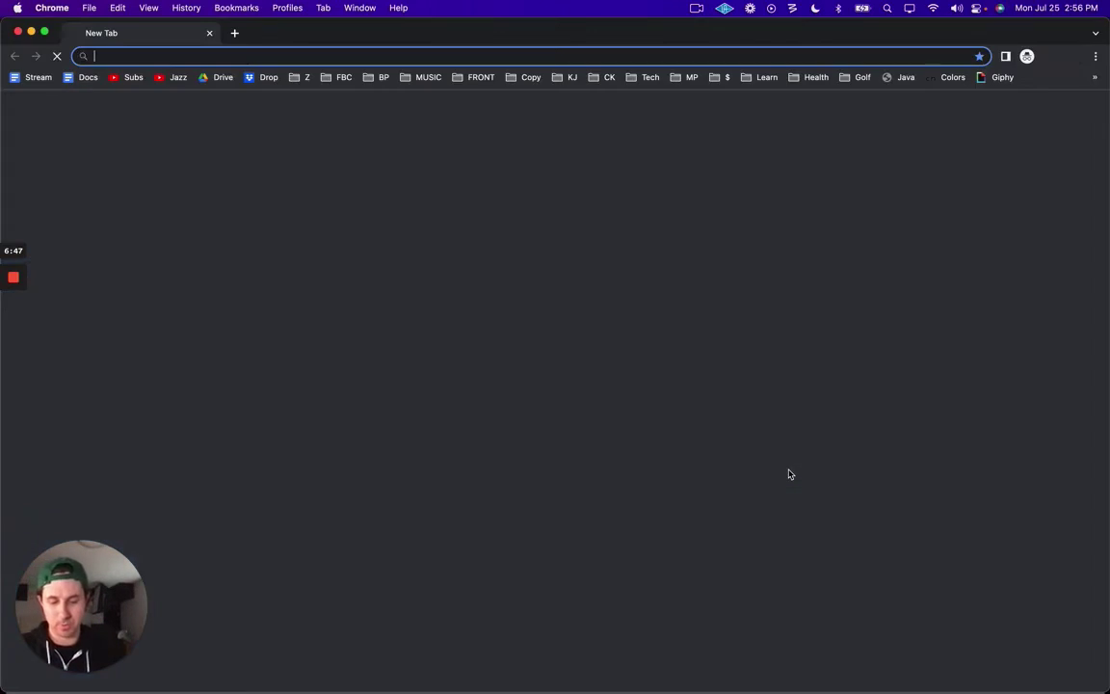
{"action": "type", "text": "porject.zerm."}
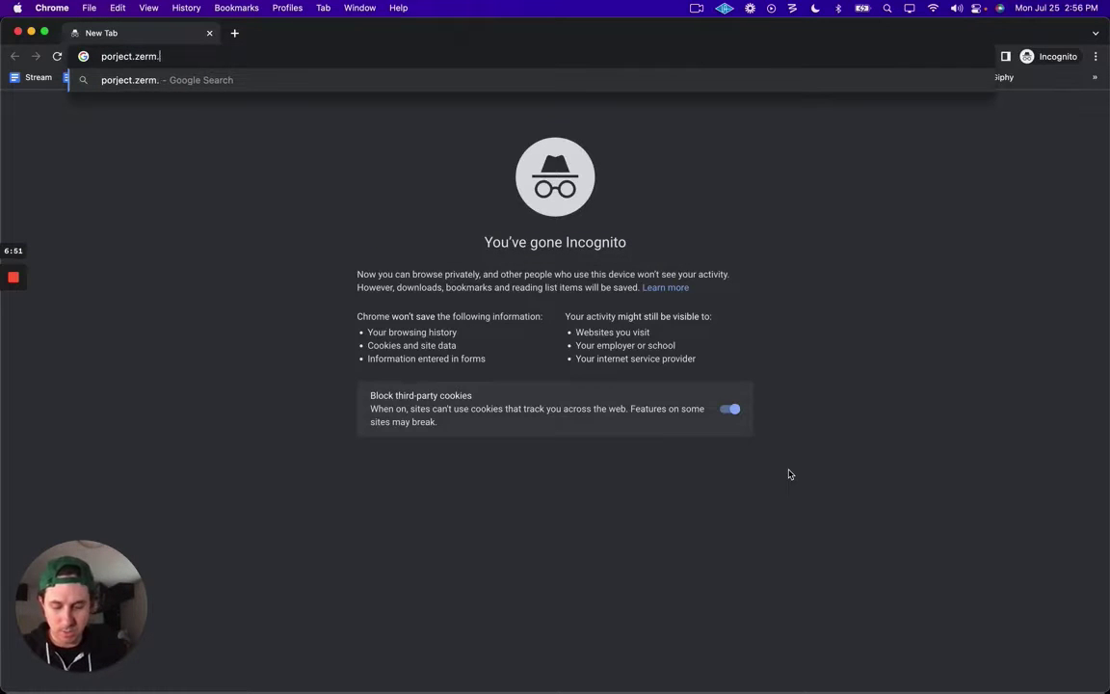
{"action": "type", "text": "io"}
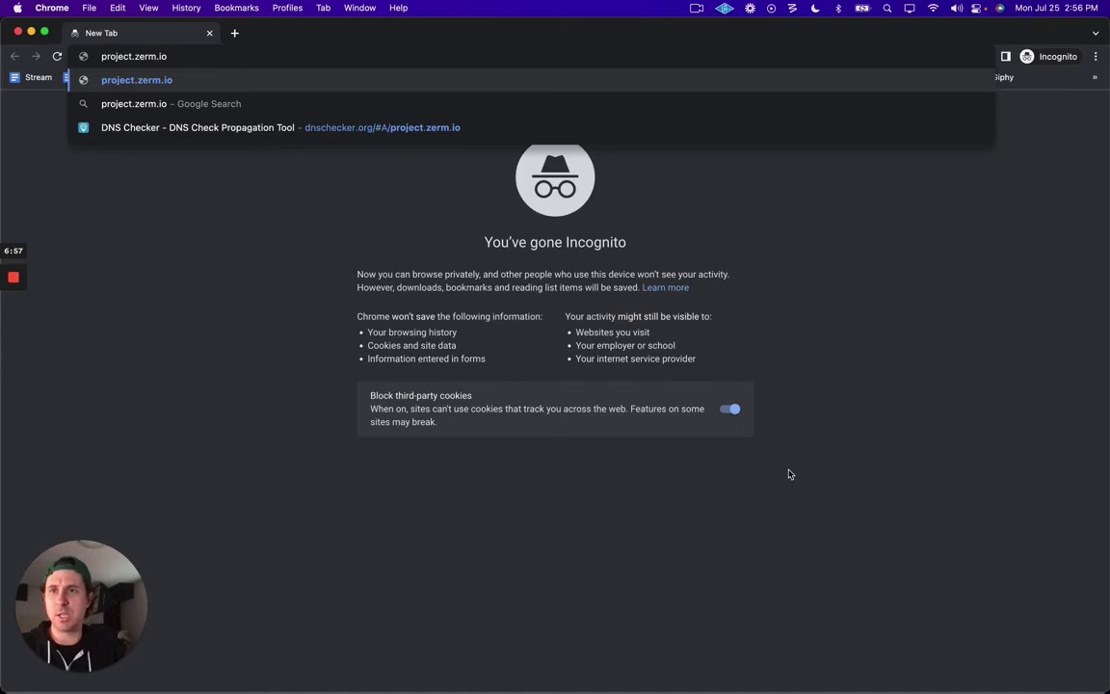
{"action": "key", "text": "Return"}
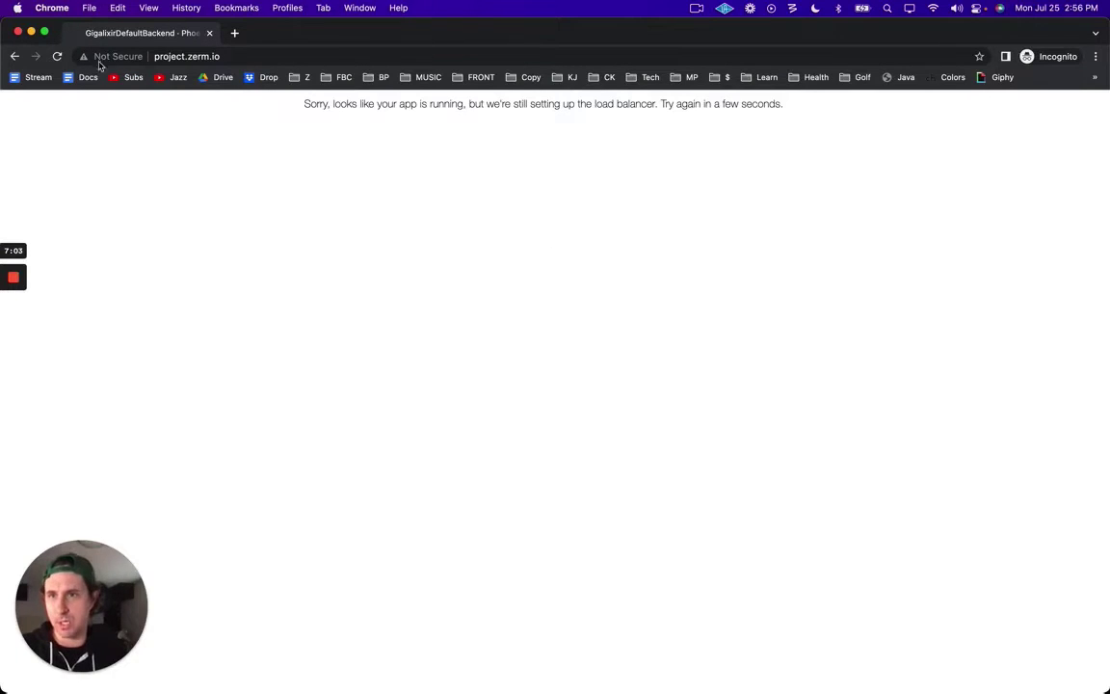
{"action": "left_click_drag", "start_coordinate": [337, 104], "coordinate": [470, 108]}
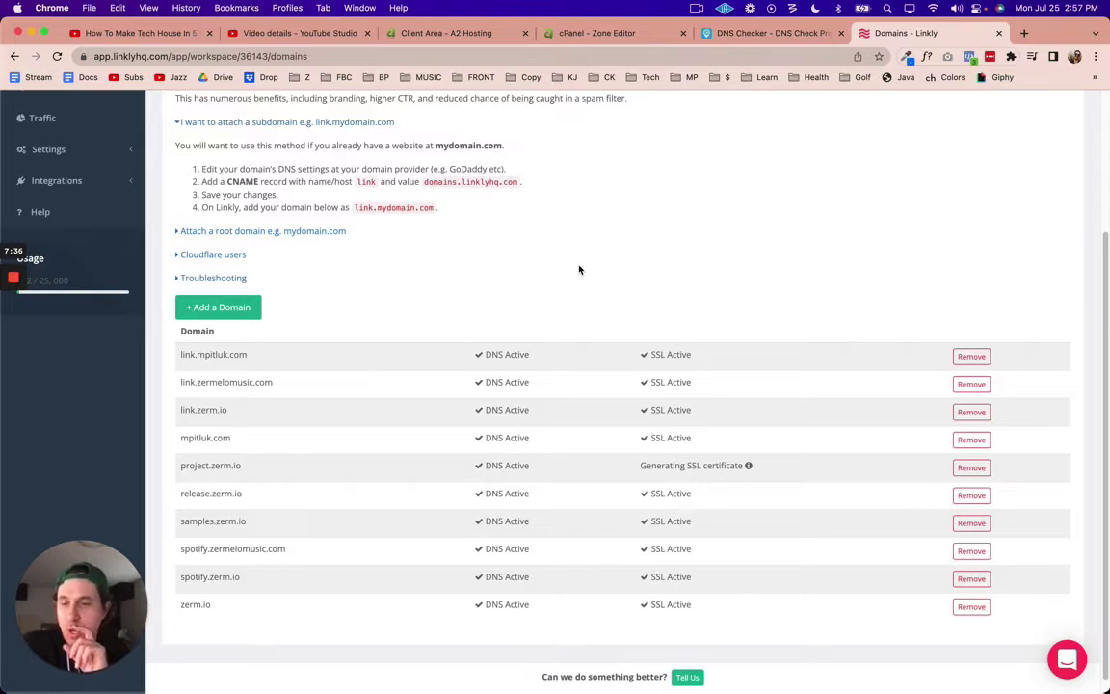
Close DNS Checker and start a new tracking link in Linkly.
{"action": "mouse_move", "coordinate": [17, 282]}
{"action": "left_click", "coordinate": [15, 328]}
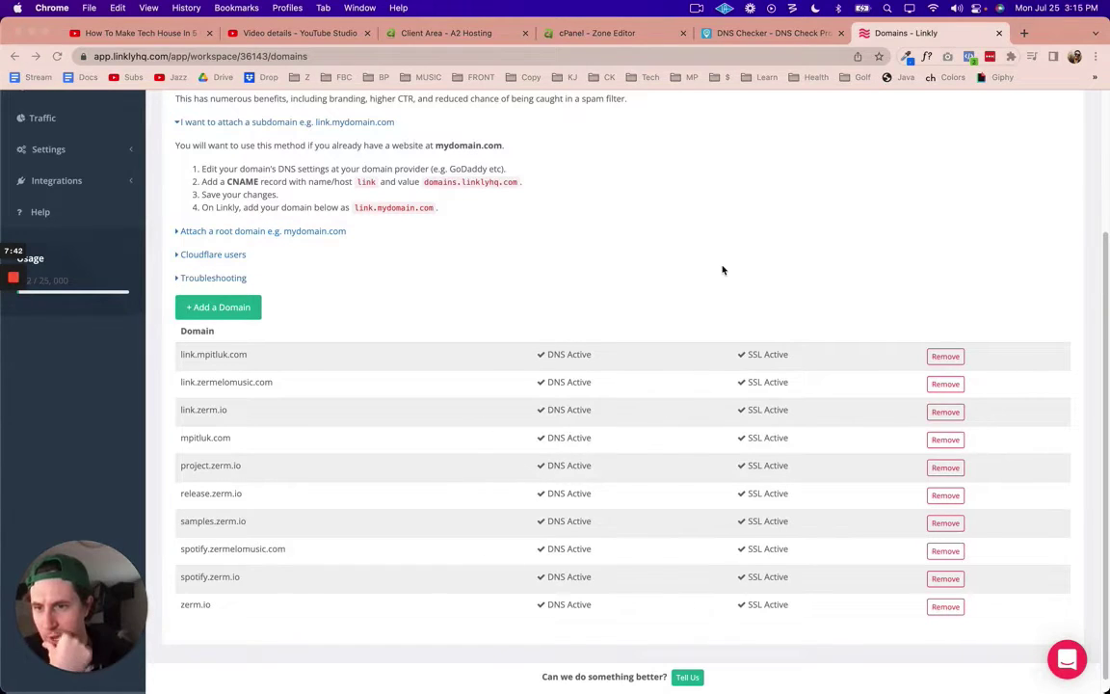
{"action": "left_click", "coordinate": [723, 269]}
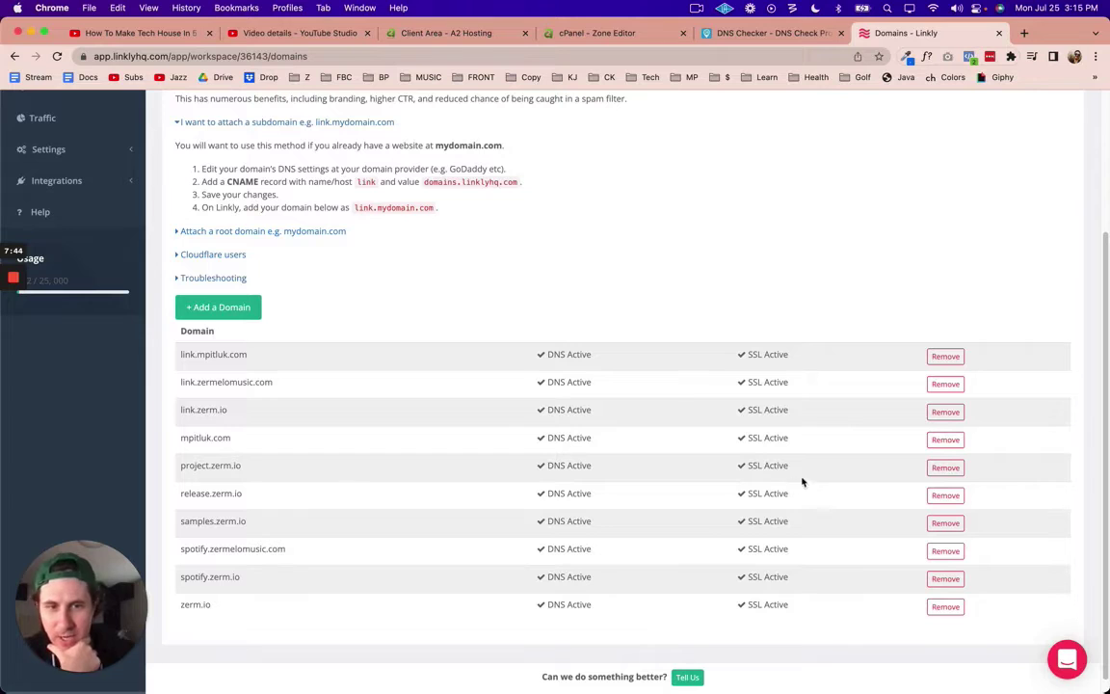
{"action": "left_click", "coordinate": [840, 33]}
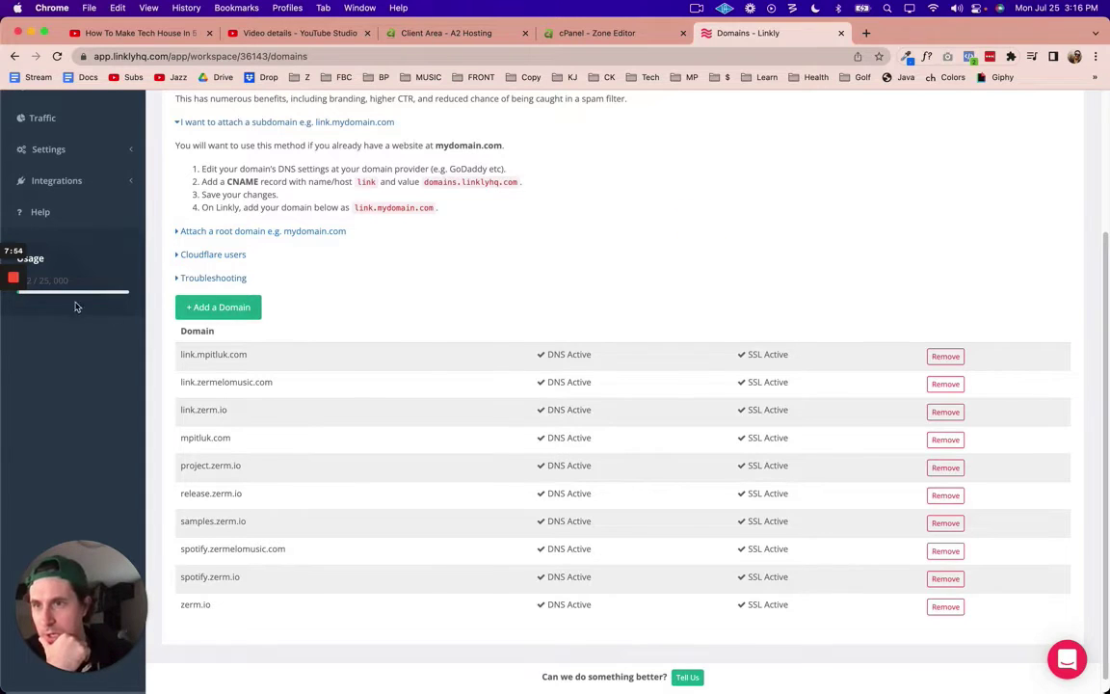
{"action": "scroll", "coordinate": [75, 299], "scroll_direction": "up", "scroll_amount": 3}
{"action": "left_click", "coordinate": [72, 278]}
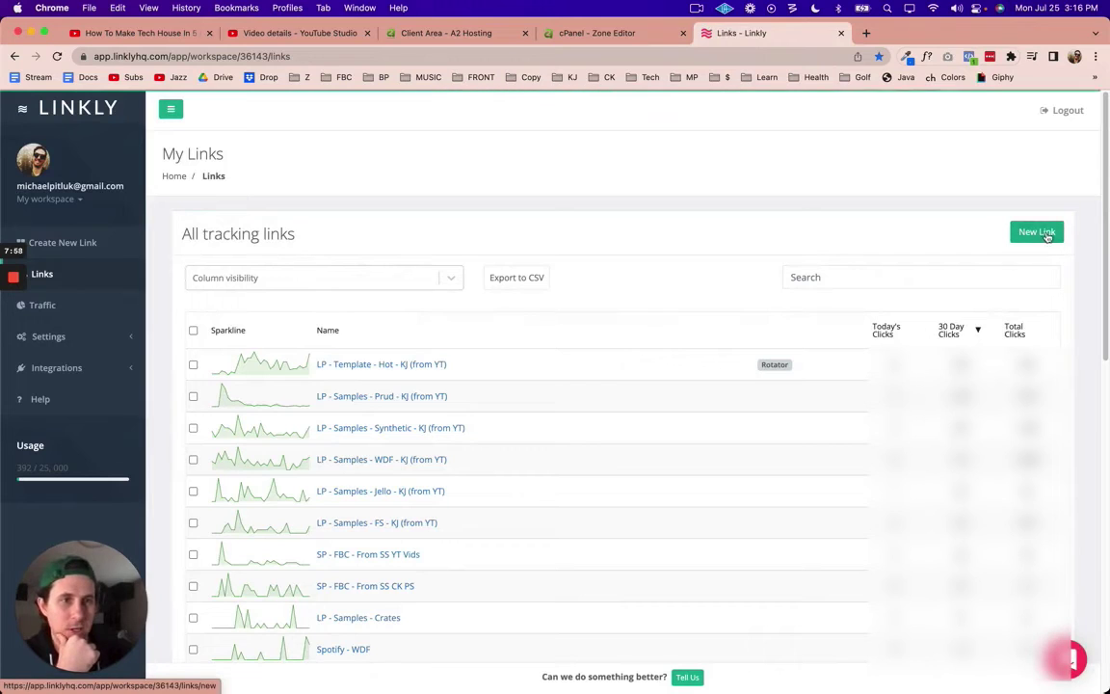
{"action": "left_click", "coordinate": [1037, 232]}
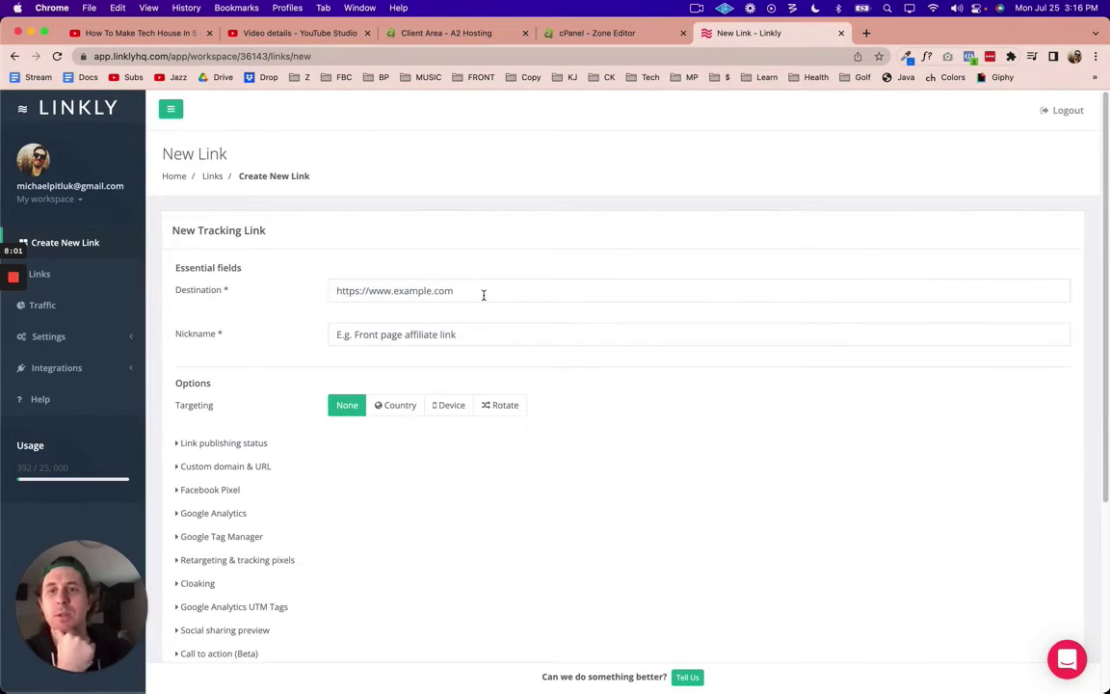
{"action": "left_click", "coordinate": [483, 292]}
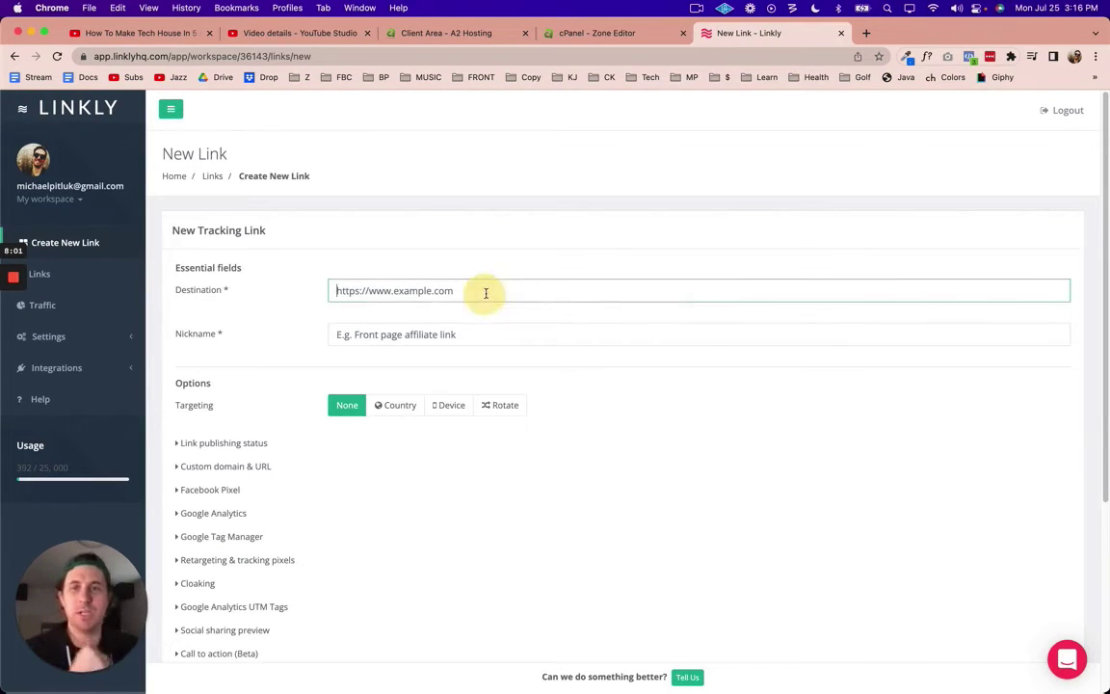
Copy the checkout URL from the YouTube Studio description.
{"action": "left_click", "coordinate": [251, 39]}
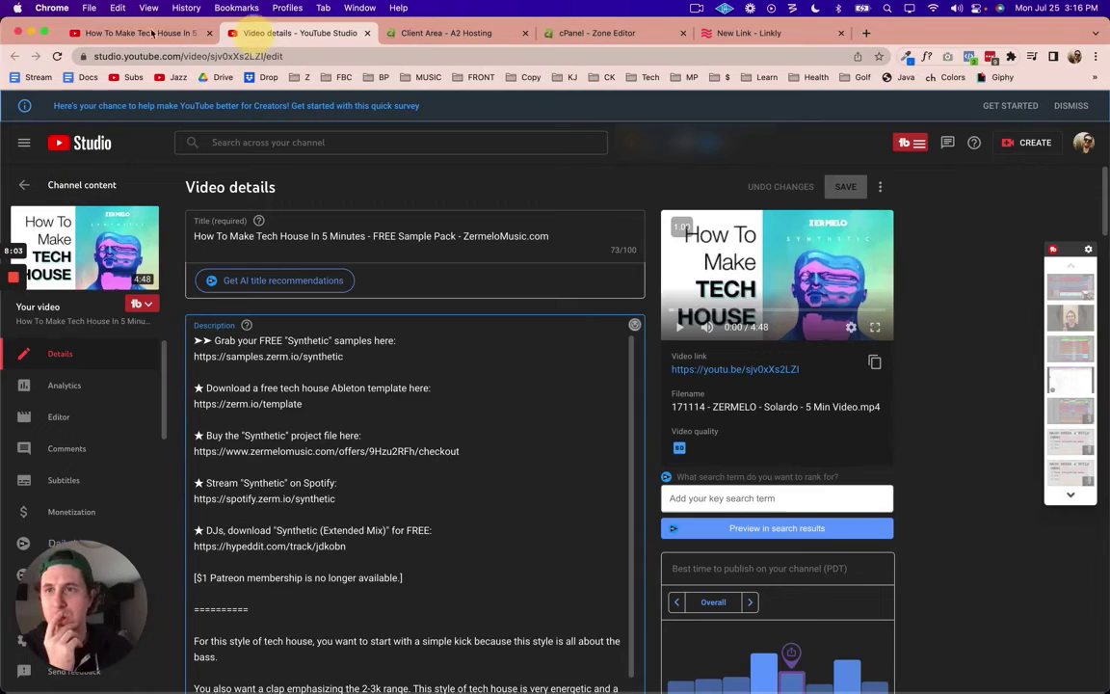
{"action": "triple_click", "coordinate": [466, 453]}
{"action": "key", "text": "super+c"}
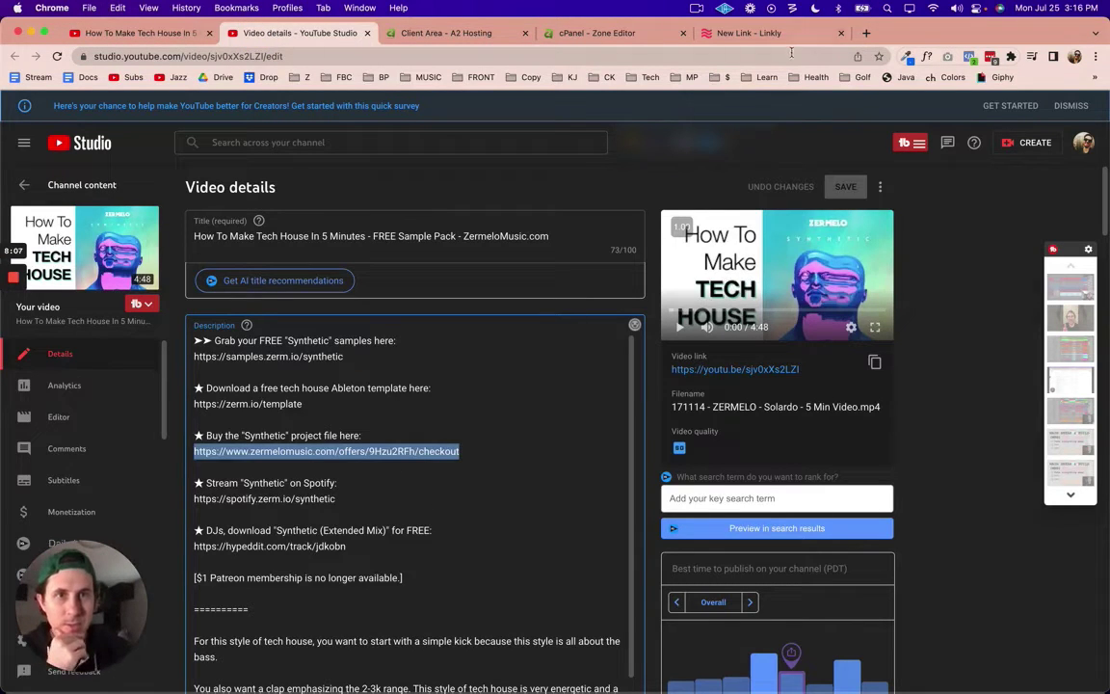
Paste the checkout URL as destination and nickname the link 'Template - Synthetic (from YT)'.
{"action": "left_click", "coordinate": [754, 33]}
{"action": "left_click", "coordinate": [442, 290]}
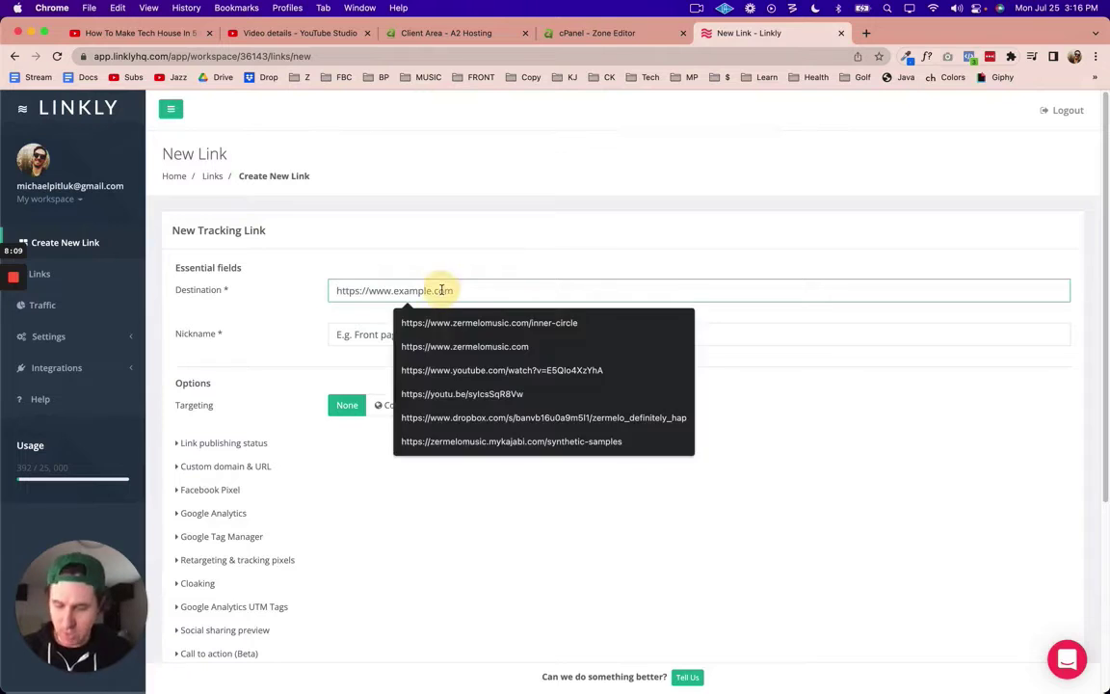
{"action": "key", "text": "super+v"}
{"action": "left_click", "coordinate": [407, 335]}
{"action": "type", "text": "ZERMELO"}
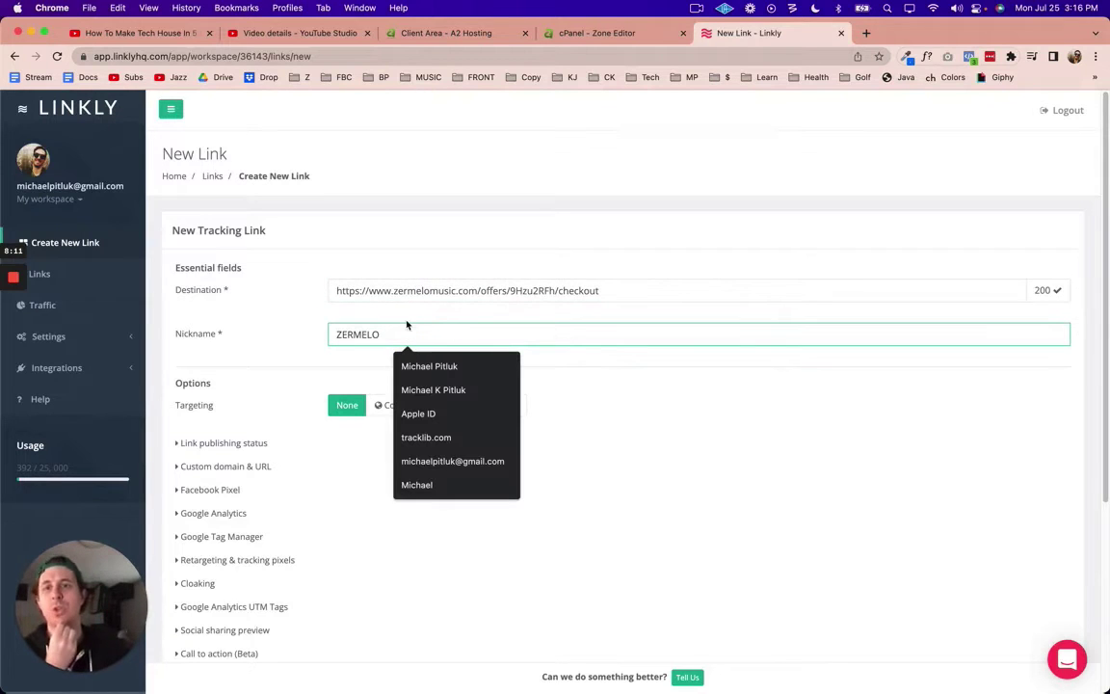
{"action": "key", "text": "super+a"}
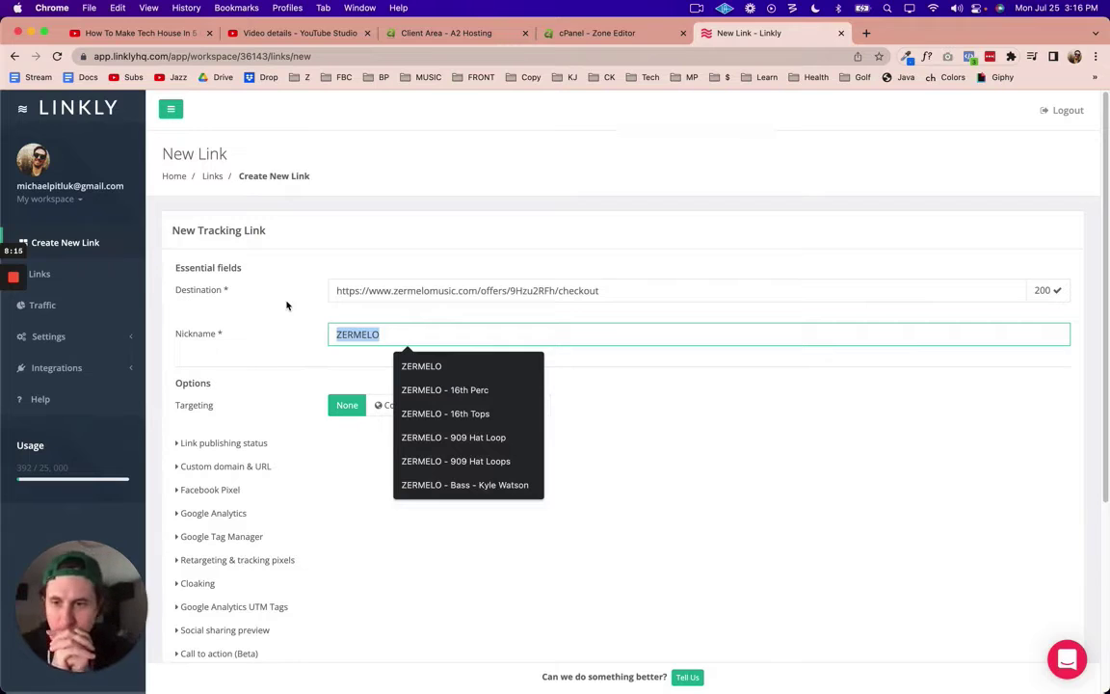
{"action": "type", "text": "T"}
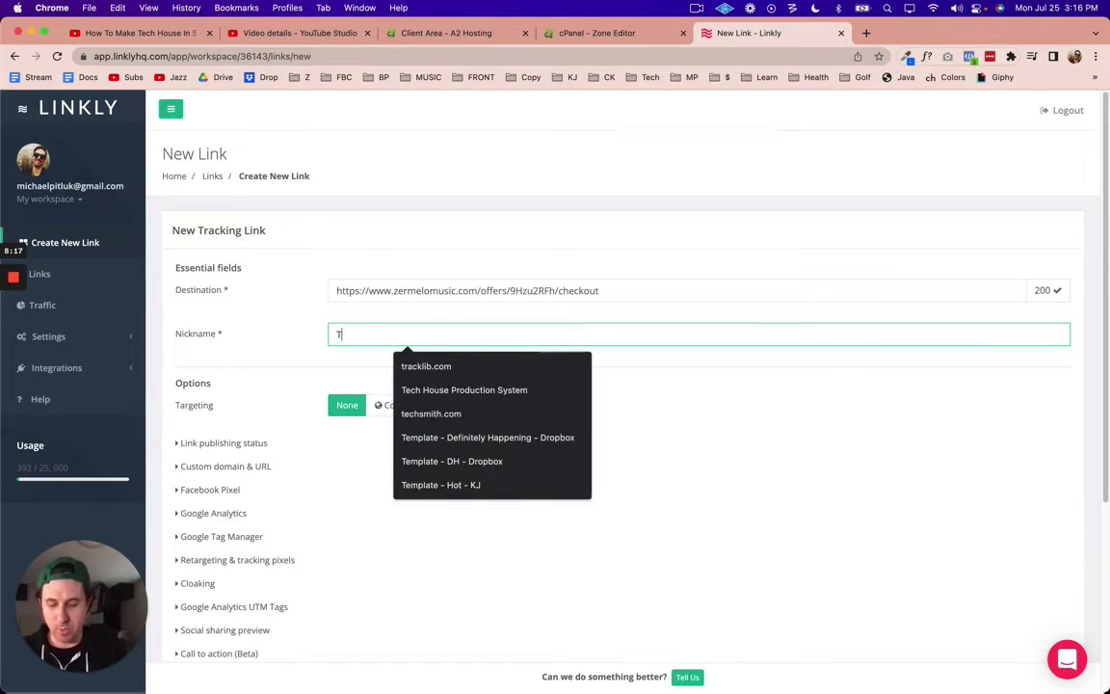
{"action": "type", "text": "emplate"}
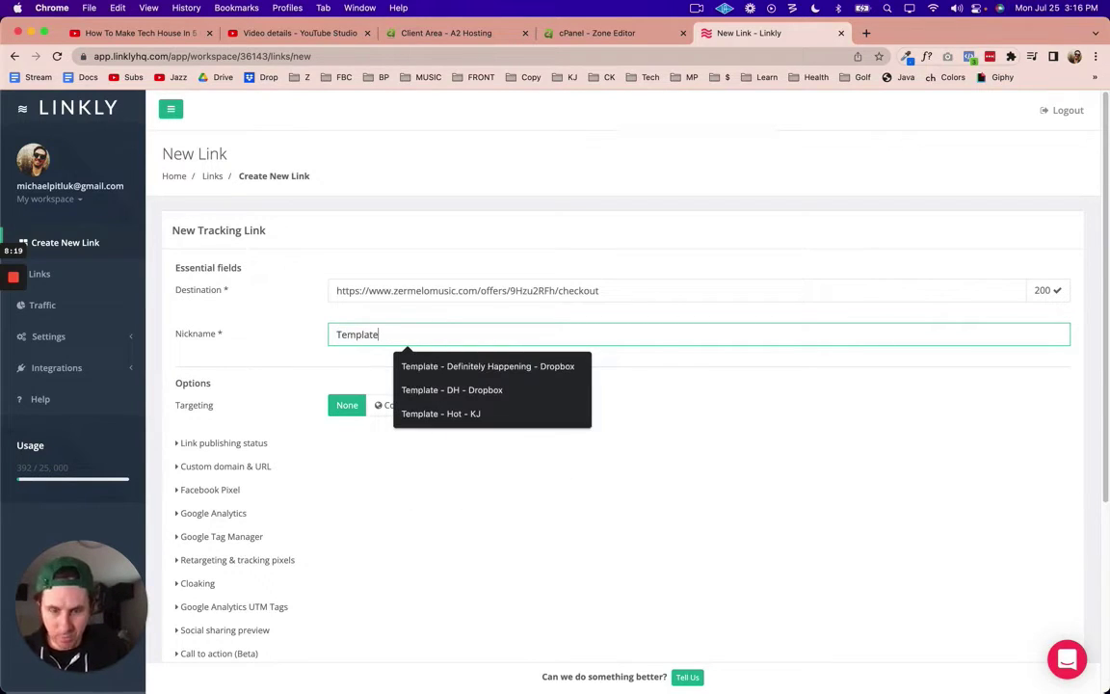
{"action": "type", "text": " - Synthe"}
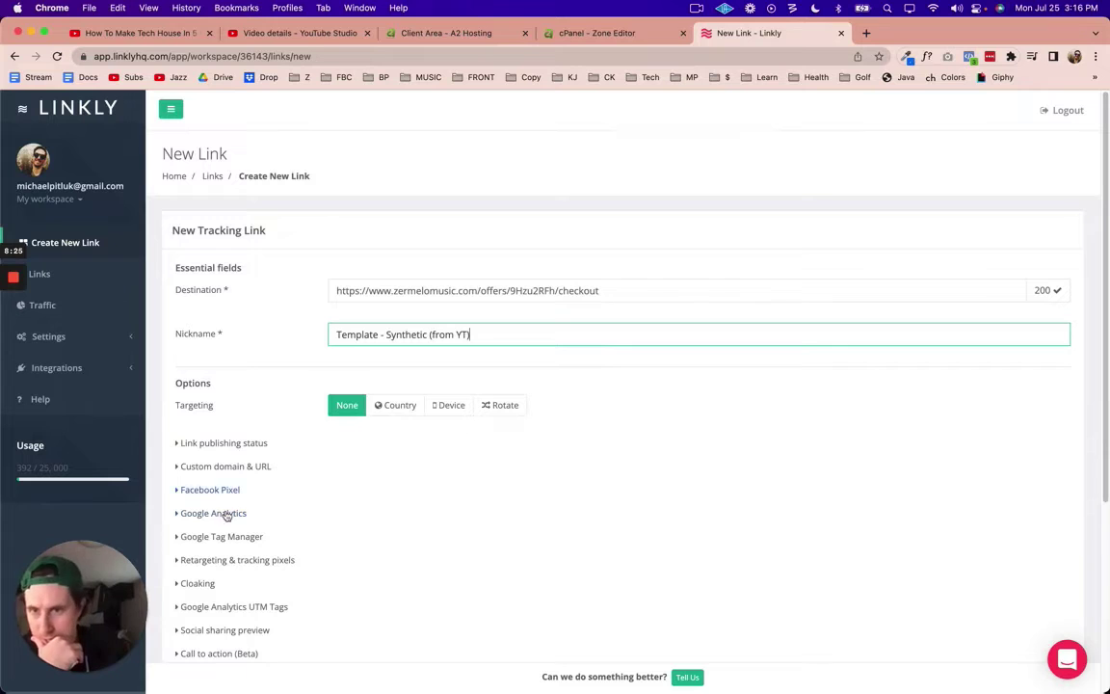
{"action": "type", "text": "tic (from YT)"}
Set the link's custom domain to project.zerm.io with path /synthetic.
{"action": "left_click", "coordinate": [230, 465]}
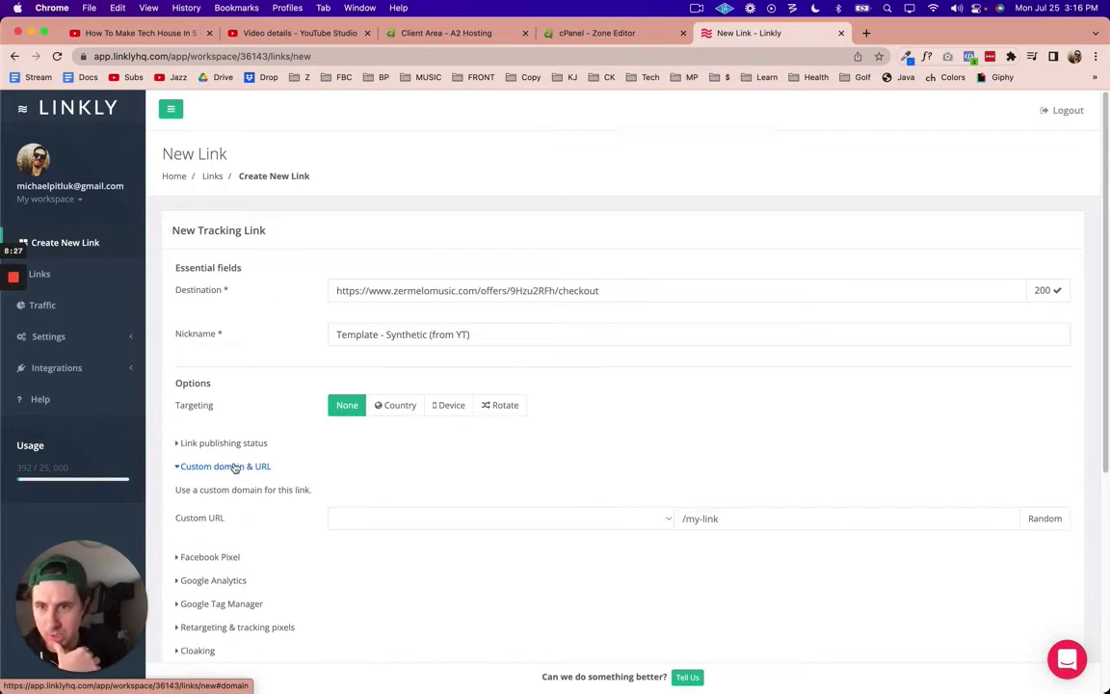
{"action": "left_click", "coordinate": [508, 521]}
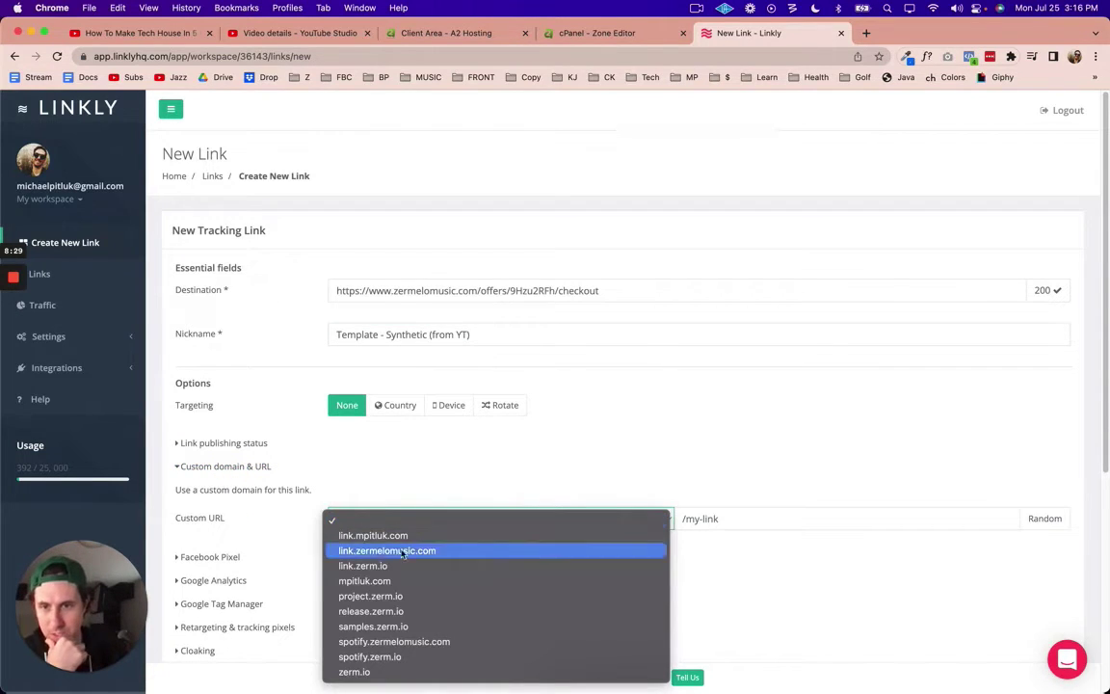
{"action": "left_click", "coordinate": [385, 599]}
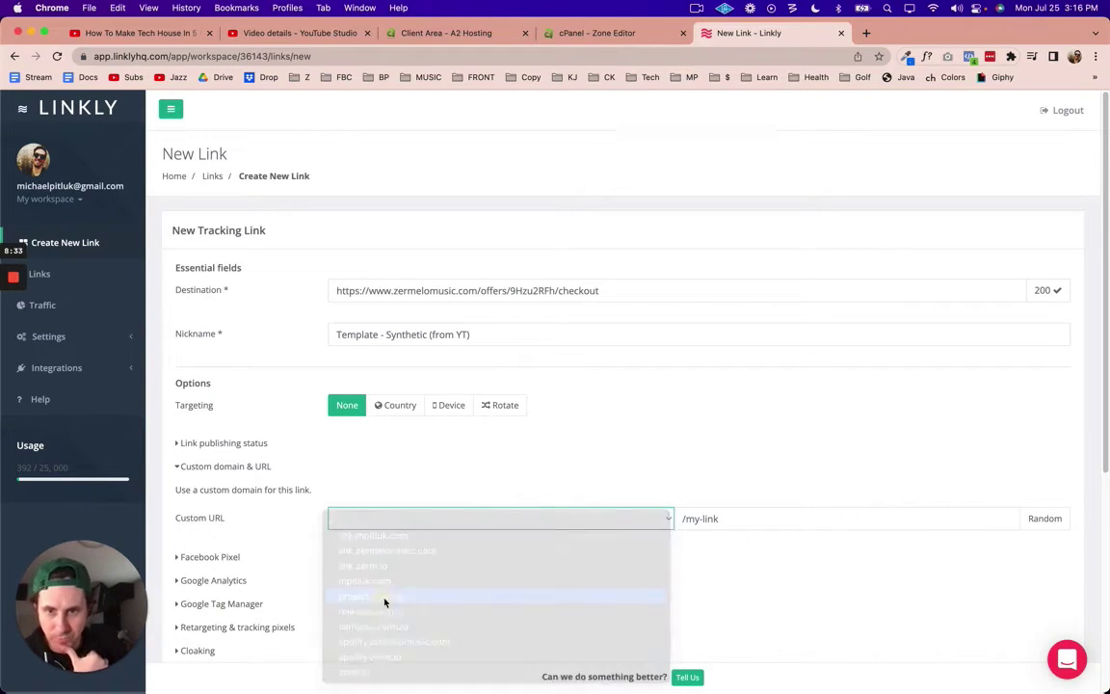
{"action": "left_click", "coordinate": [766, 521]}
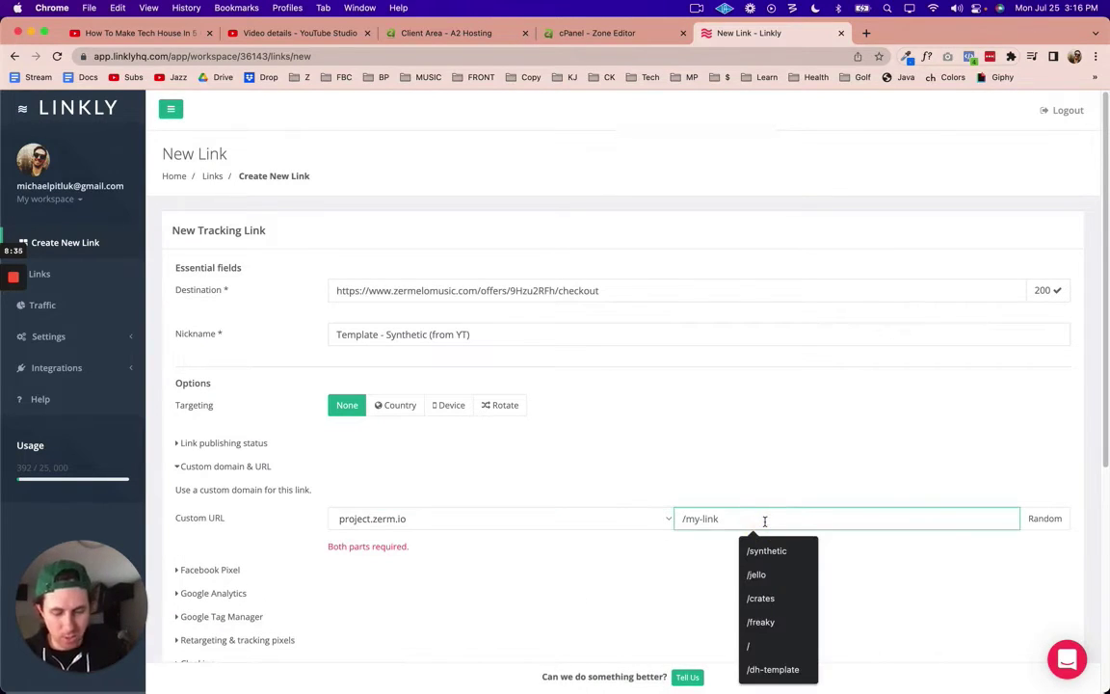
{"action": "type", "text": "/synth"}
{"action": "left_click", "coordinate": [766, 550]}
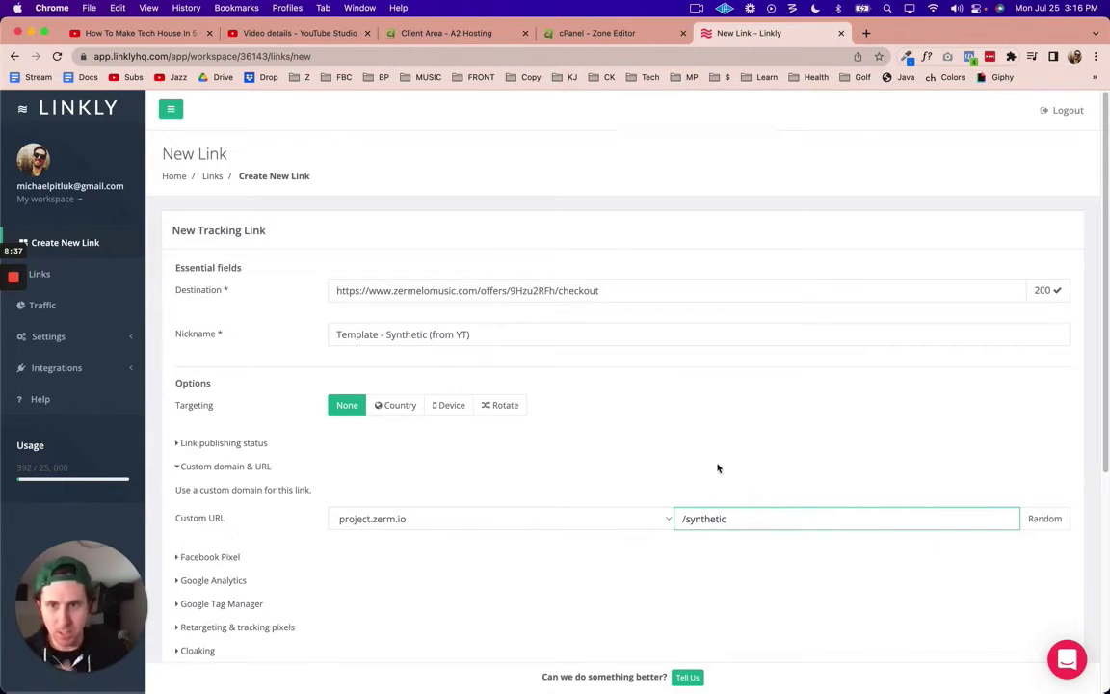
{"action": "scroll", "coordinate": [719, 458], "scroll_direction": "down", "scroll_amount": 3}
{"action": "scroll", "coordinate": [397, 569], "scroll_direction": "down", "scroll_amount": 2}
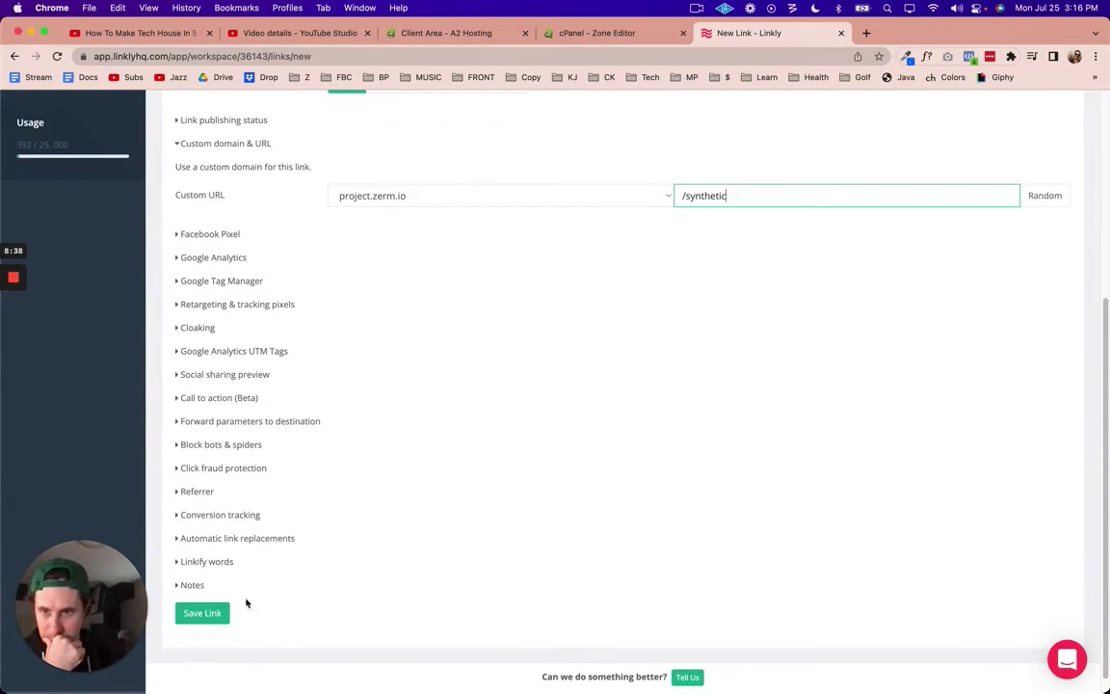
Write the note 'So this when people click from YT to check out the Synthetic template.' on the link.
{"action": "left_click", "coordinate": [193, 585]}
{"action": "scroll", "coordinate": [353, 587], "scroll_direction": "down", "scroll_amount": 2}
{"action": "left_click", "coordinate": [529, 517]}
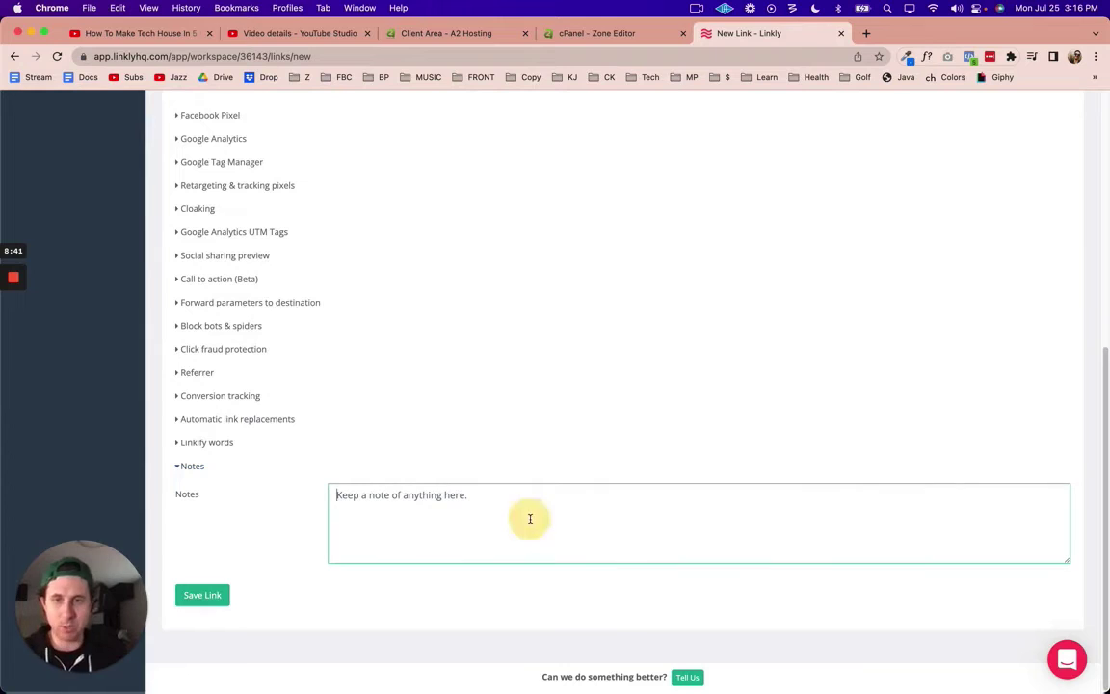
{"action": "type", "text": "So this when p"}
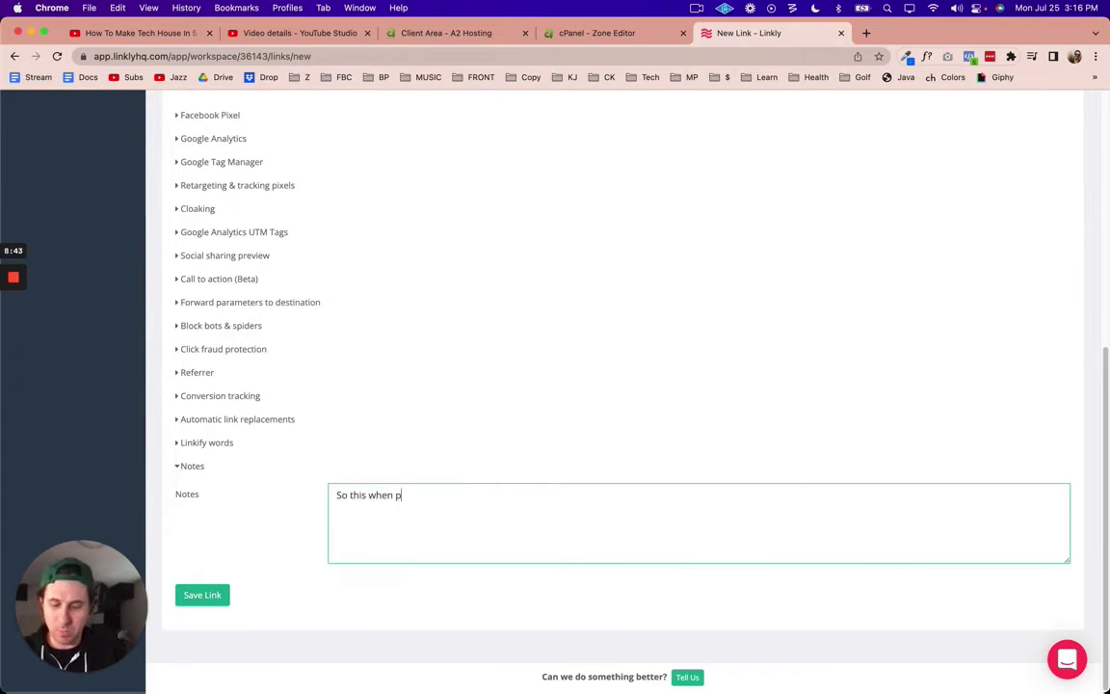
{"action": "type", "text": "eople click from YT to check"}
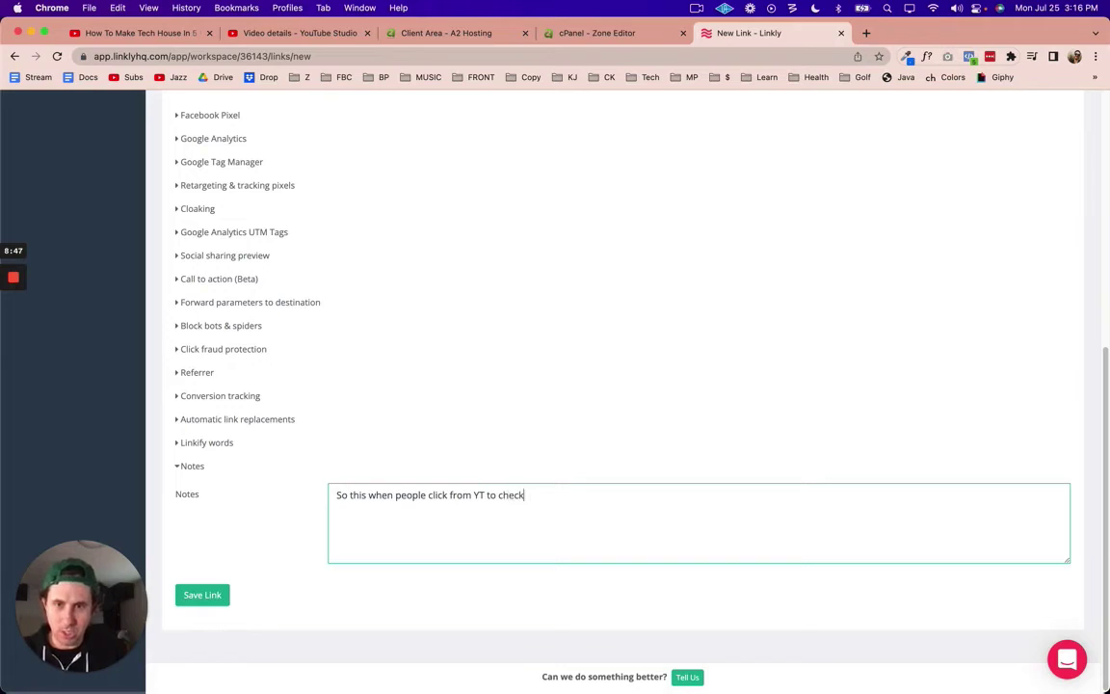
{"action": "type", "text": "e Dynamic"}
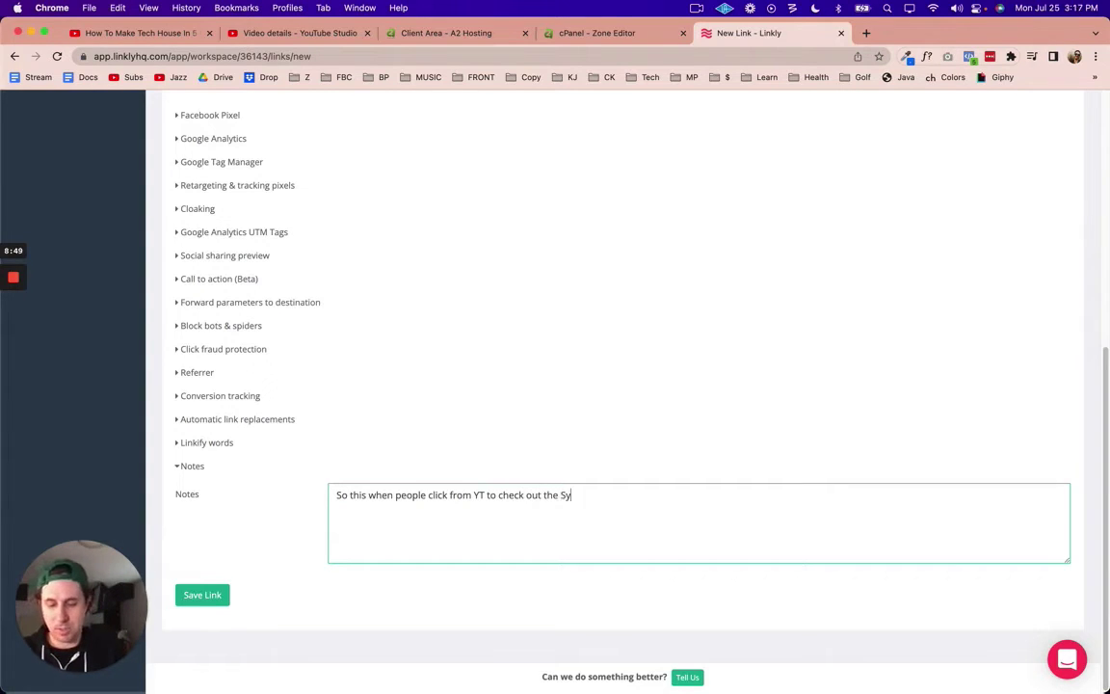
{"action": "key", "text": "alt+BackSpace"}
{"action": "type", "text": "Syn"}
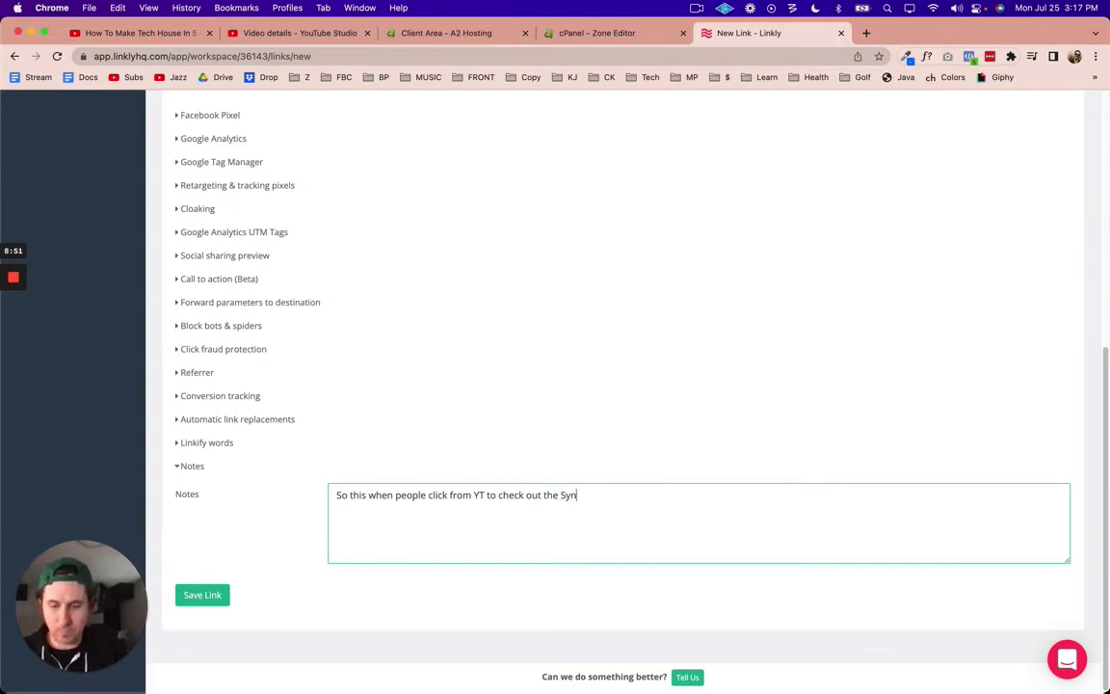
{"action": "type", "text": "tehtic"}
{"action": "key", "text": "alt+BackSpace"}
{"action": "type", "text": "S"}
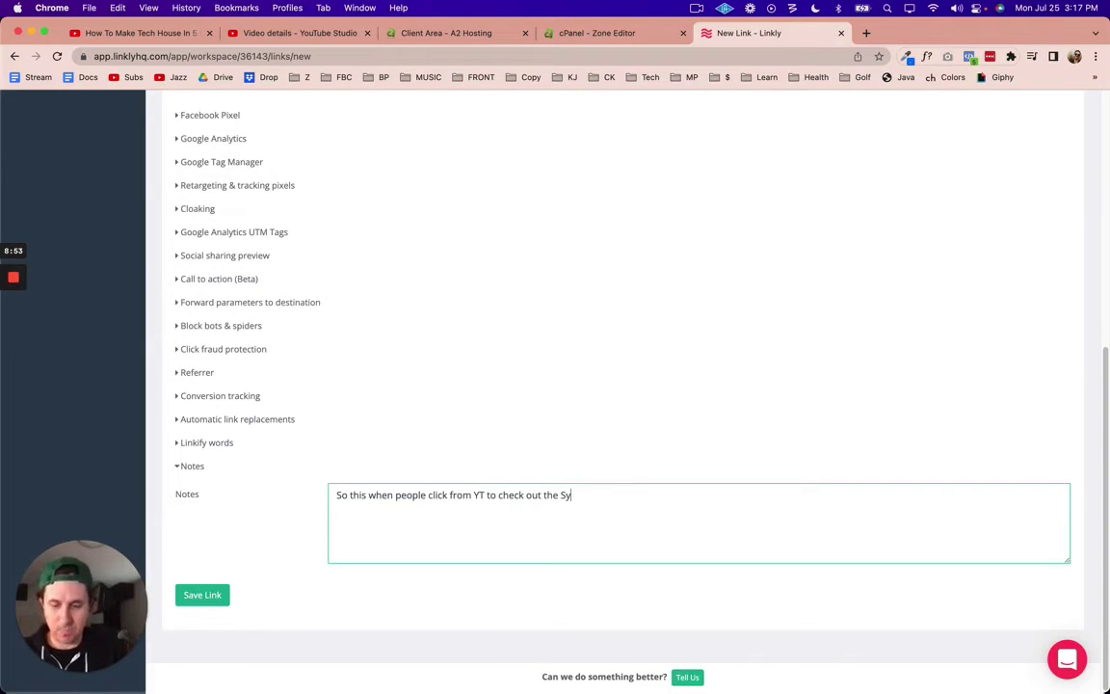
{"action": "type", "text": "ythetic template."}
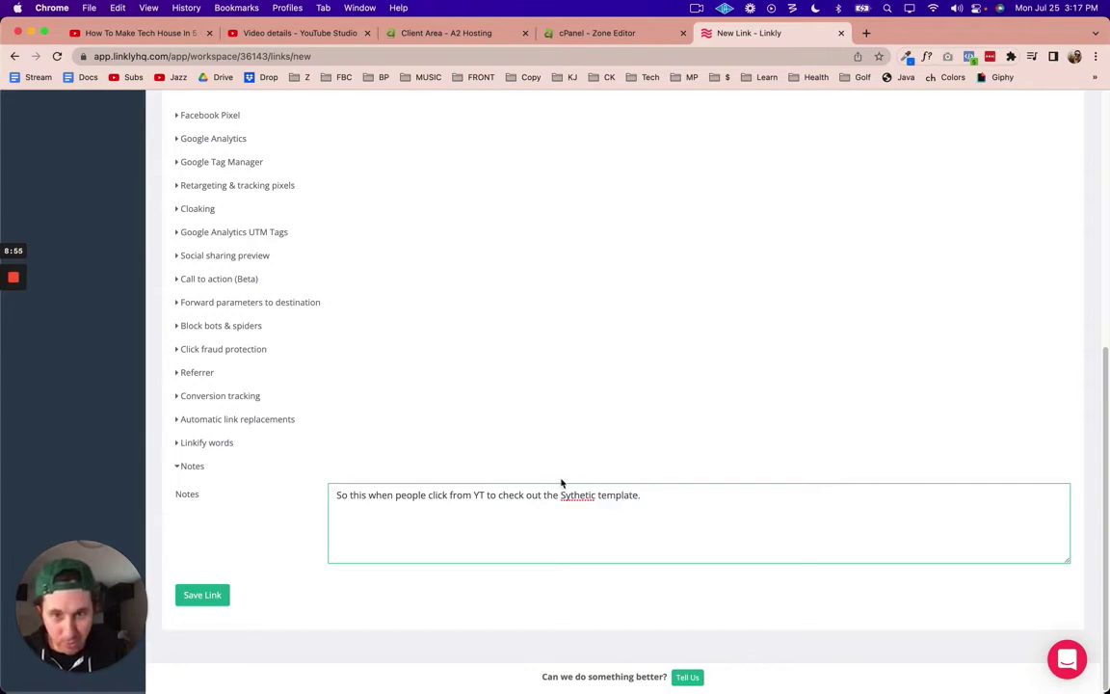
Correct the misspelled word in the note to 'Synthetic' and save the link.
{"action": "right_click", "coordinate": [574, 495]}
{"action": "left_click", "coordinate": [603, 408]}
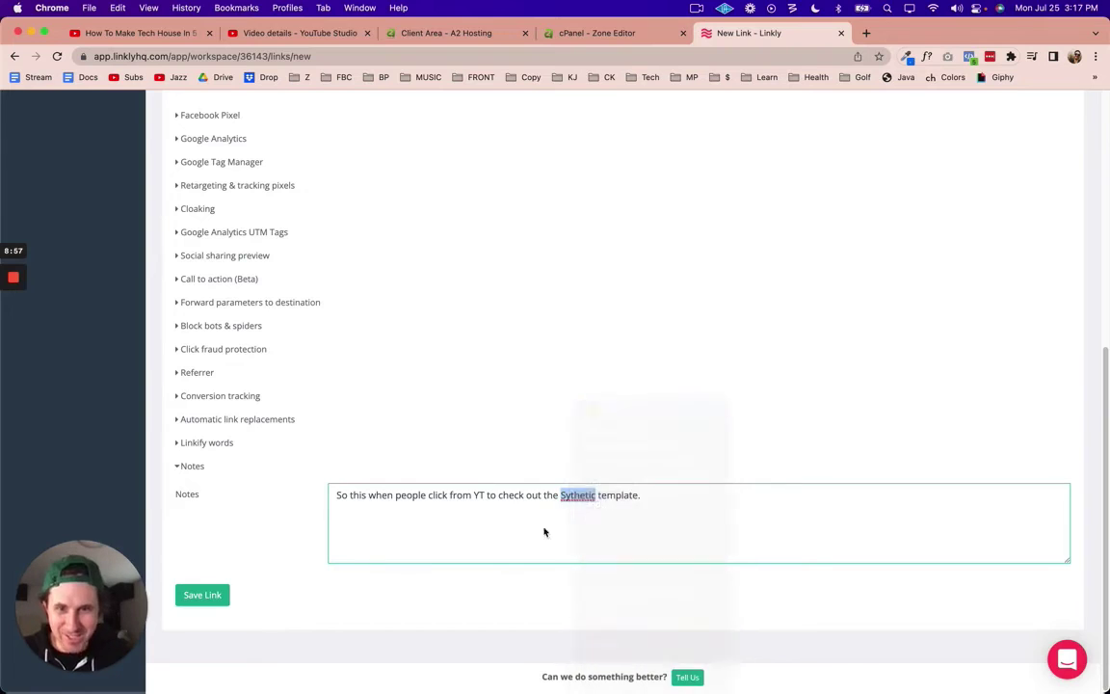
{"action": "left_click", "coordinate": [206, 595]}
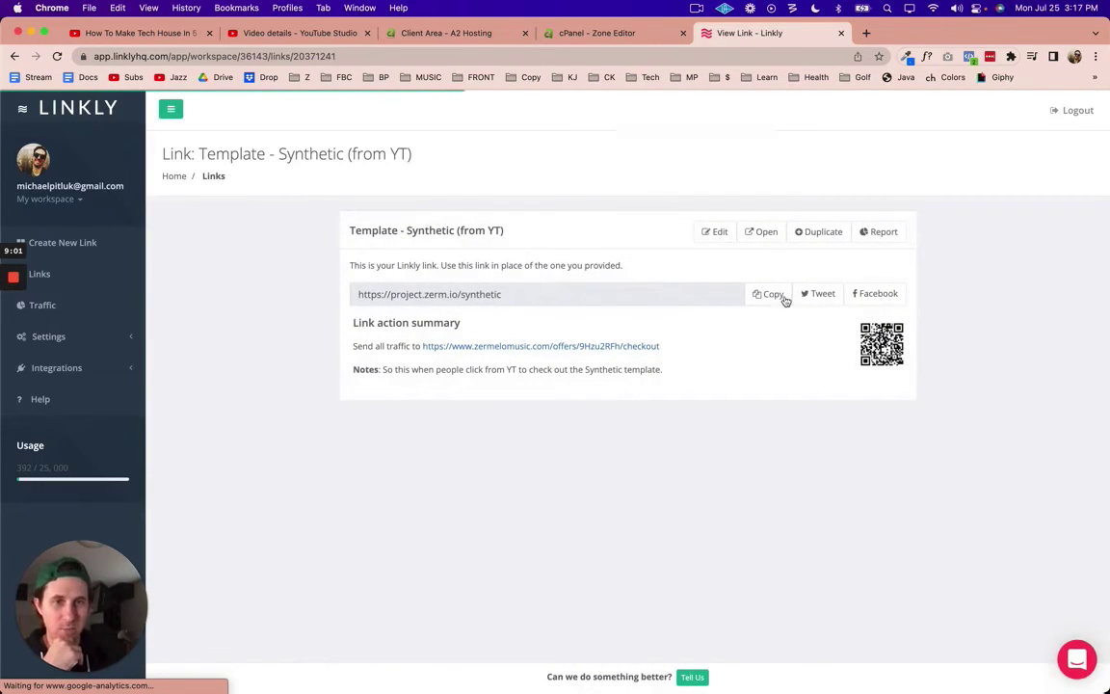
Copy project.zerm.io/synthetic and test it in a private window; it reaches the $14.00 Synthetic Template checkout.
{"action": "left_click", "coordinate": [776, 295]}
{"action": "key", "text": "super+shift+n"}
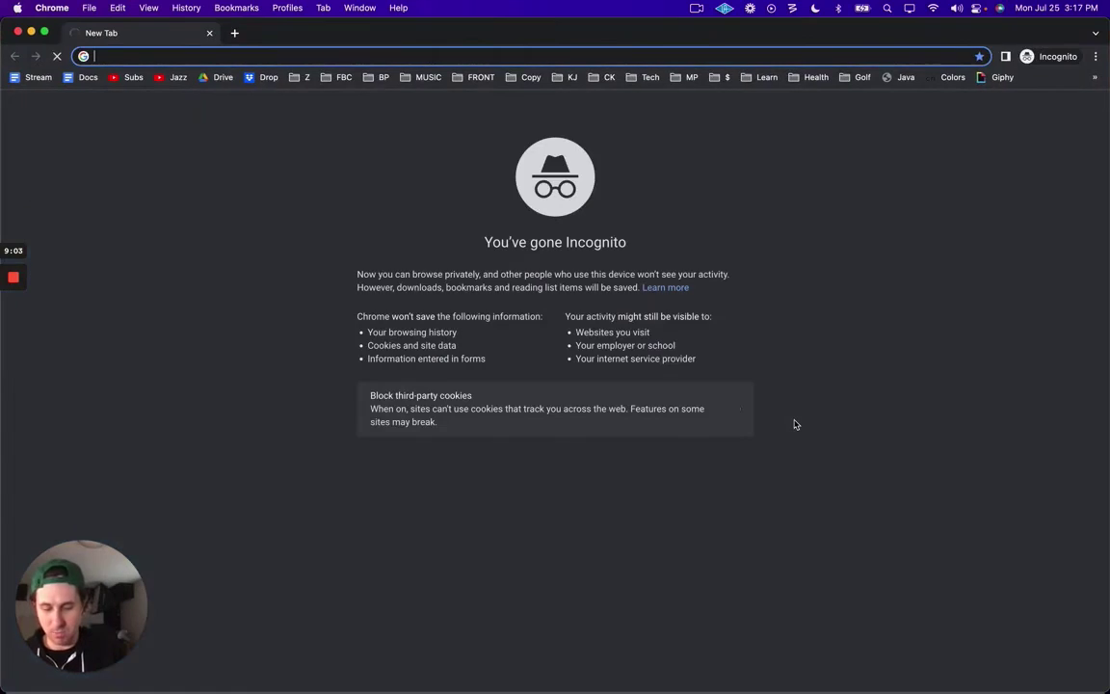
{"action": "key", "text": "super+v"}
{"action": "key", "text": "Return"}
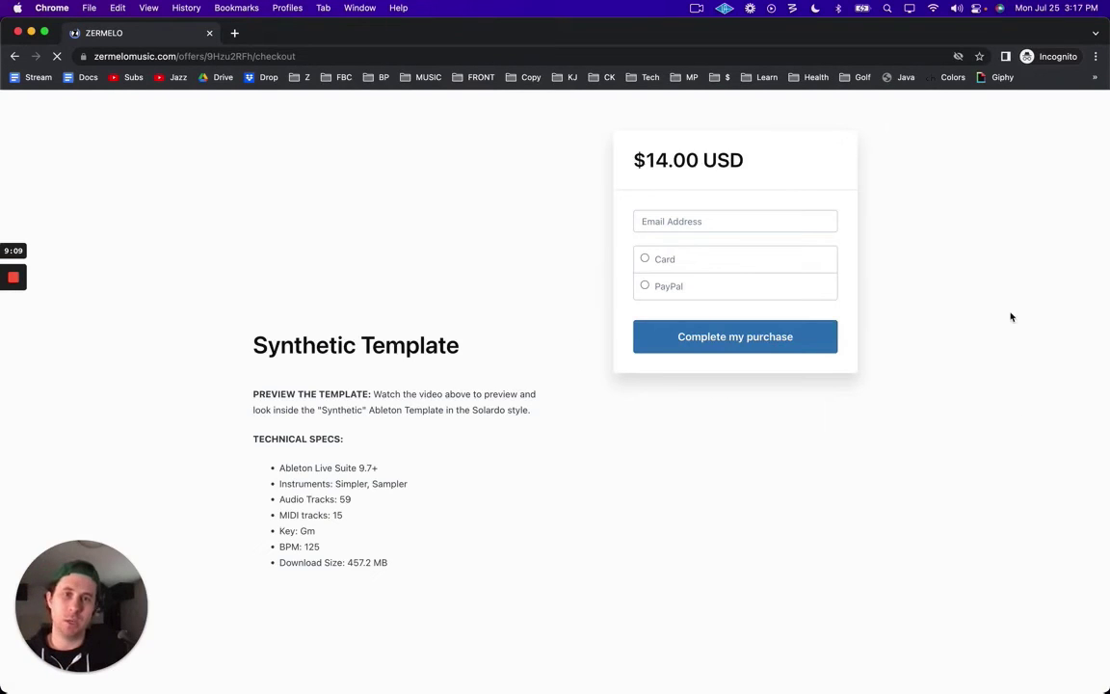
{"action": "left_click", "coordinate": [1002, 296]}
{"action": "key", "text": "super+w"}
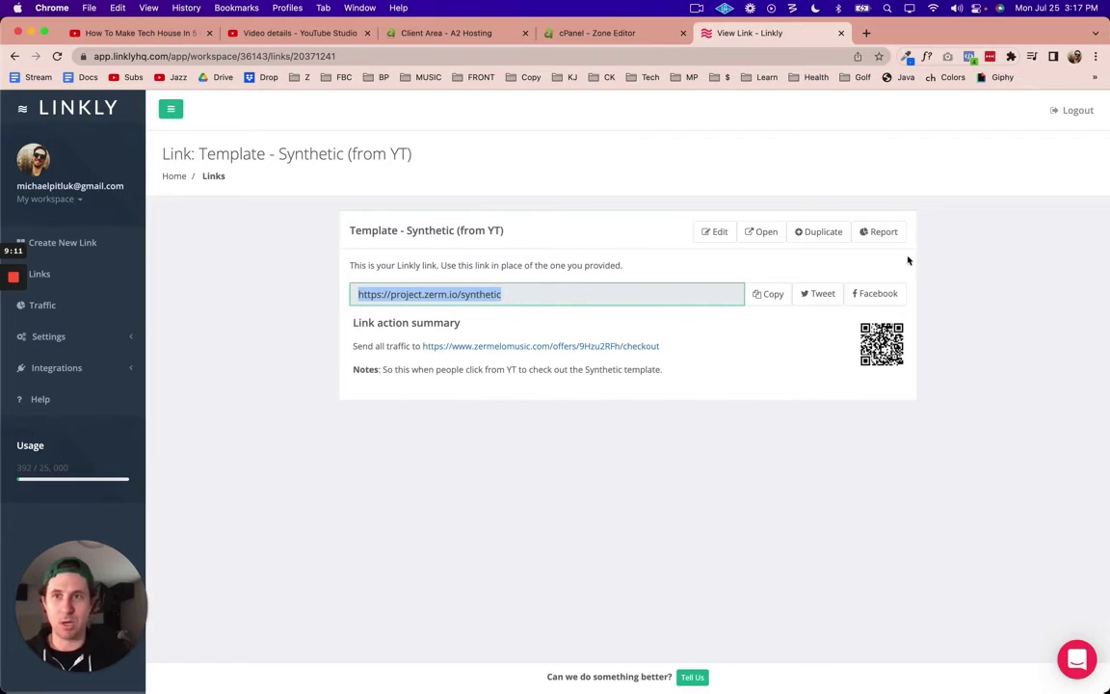
{"action": "left_click", "coordinate": [269, 35]}
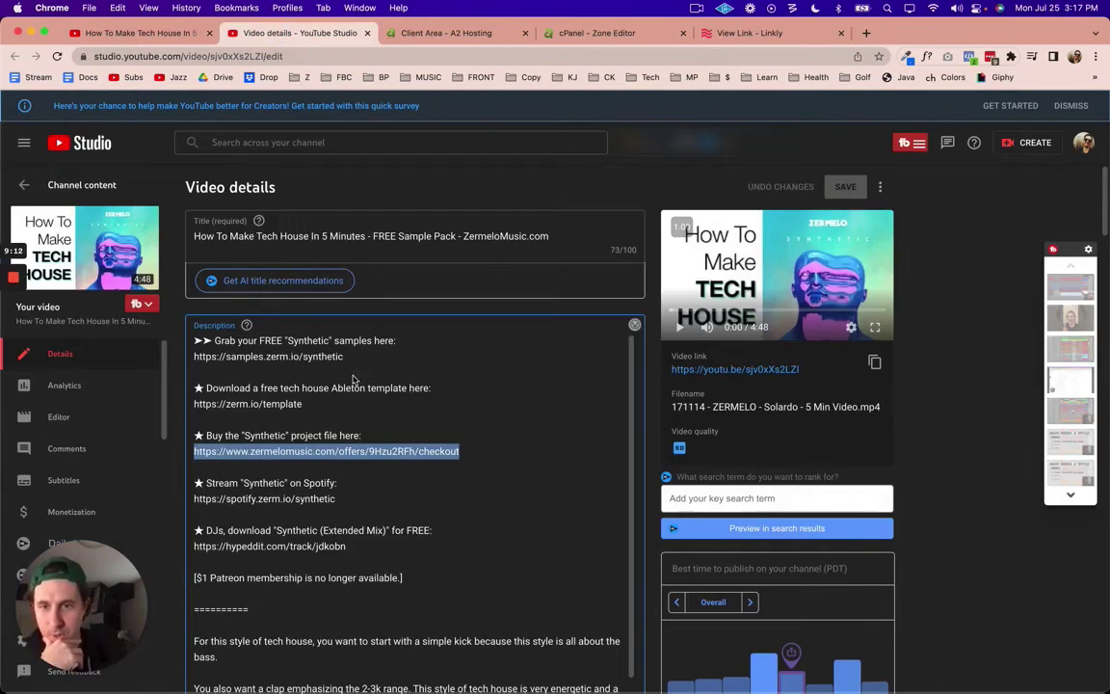
{"action": "left_click", "coordinate": [487, 450]}
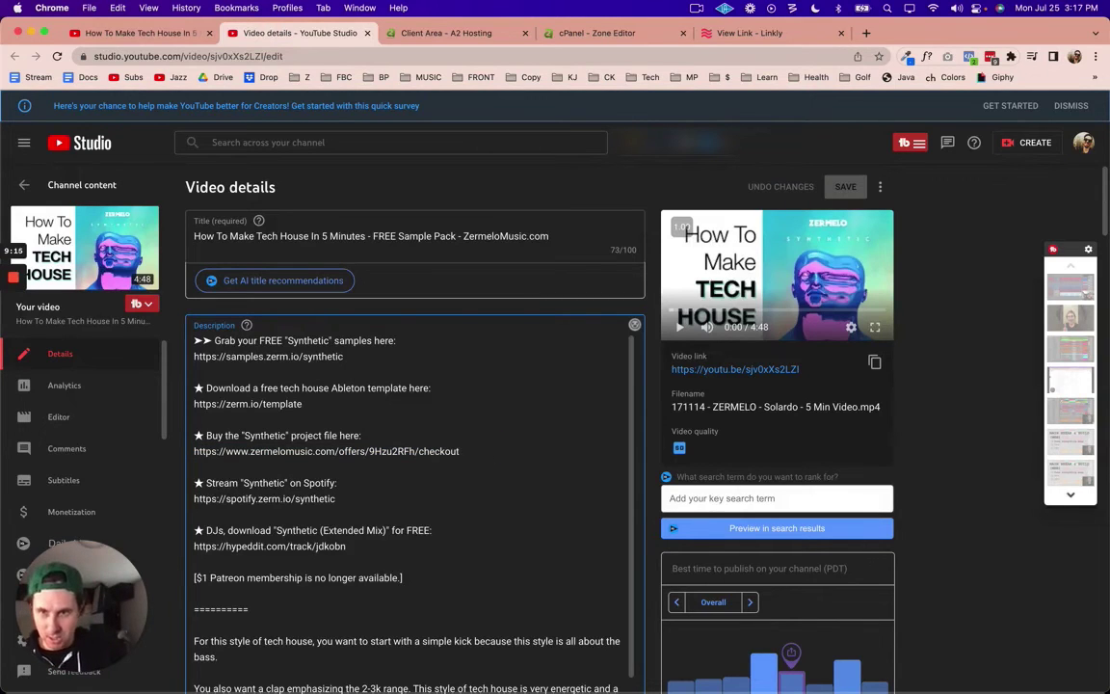
{"action": "key", "text": "Return"}
{"action": "key", "text": "super+v"}
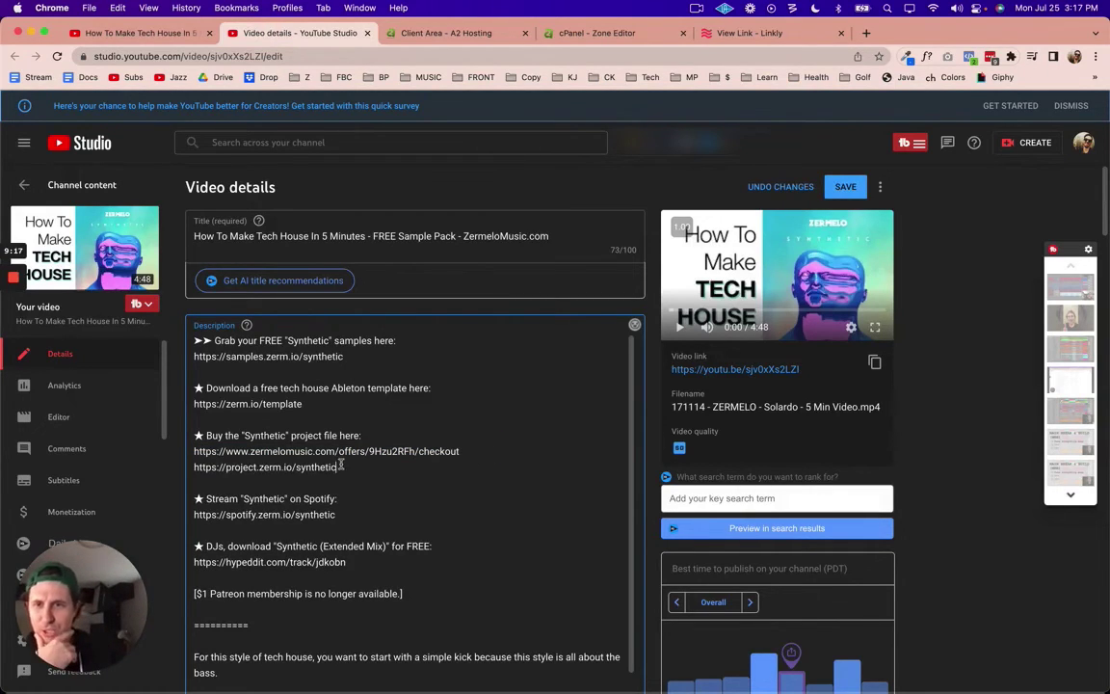
{"action": "left_click_drag", "start_coordinate": [336, 468], "coordinate": [220, 470]}
{"action": "left_click", "coordinate": [483, 452]}
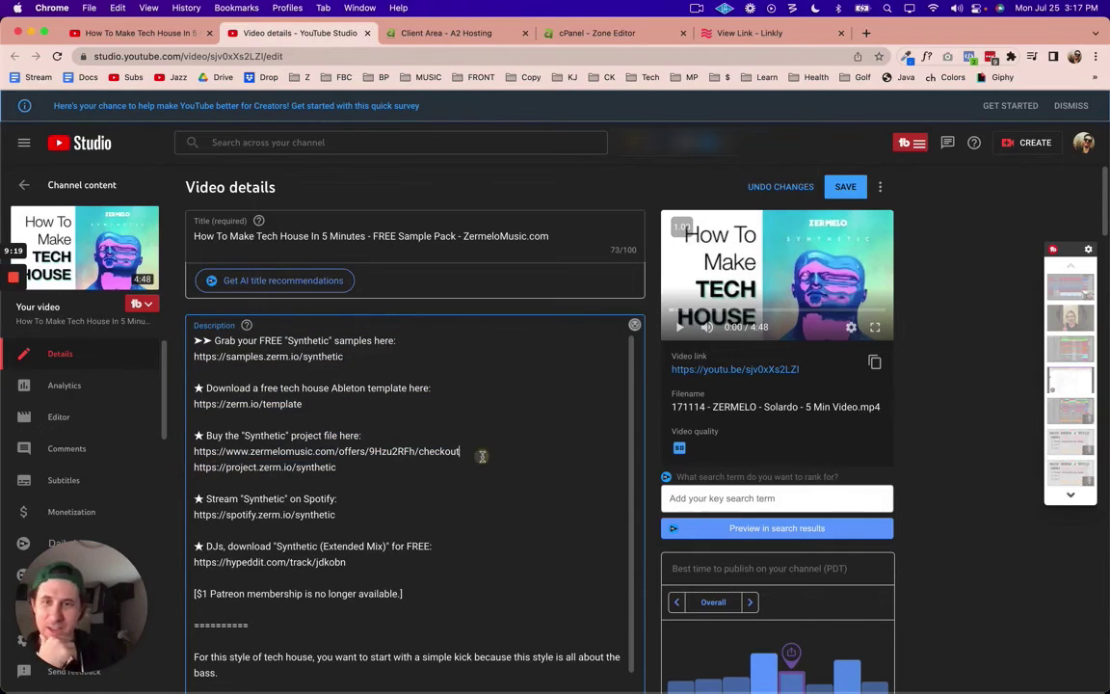
{"action": "left_click", "coordinate": [140, 33]}
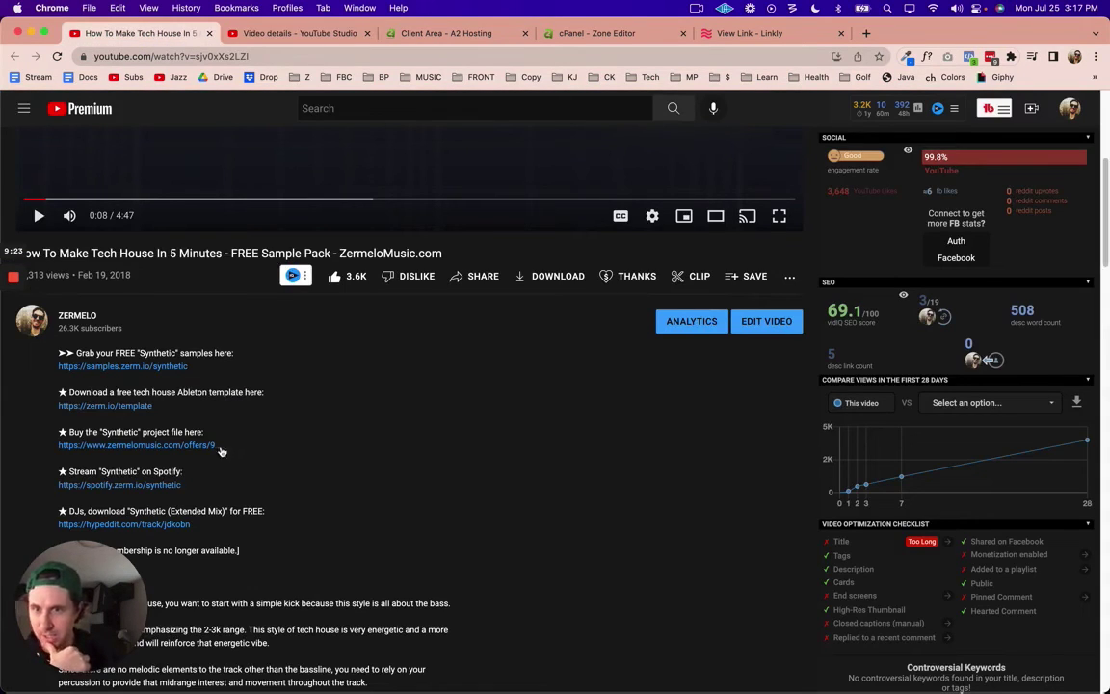
Save the updated description and confirm project.zerm.io/synthetic appears on the public watch page.
{"action": "left_click", "coordinate": [310, 33]}
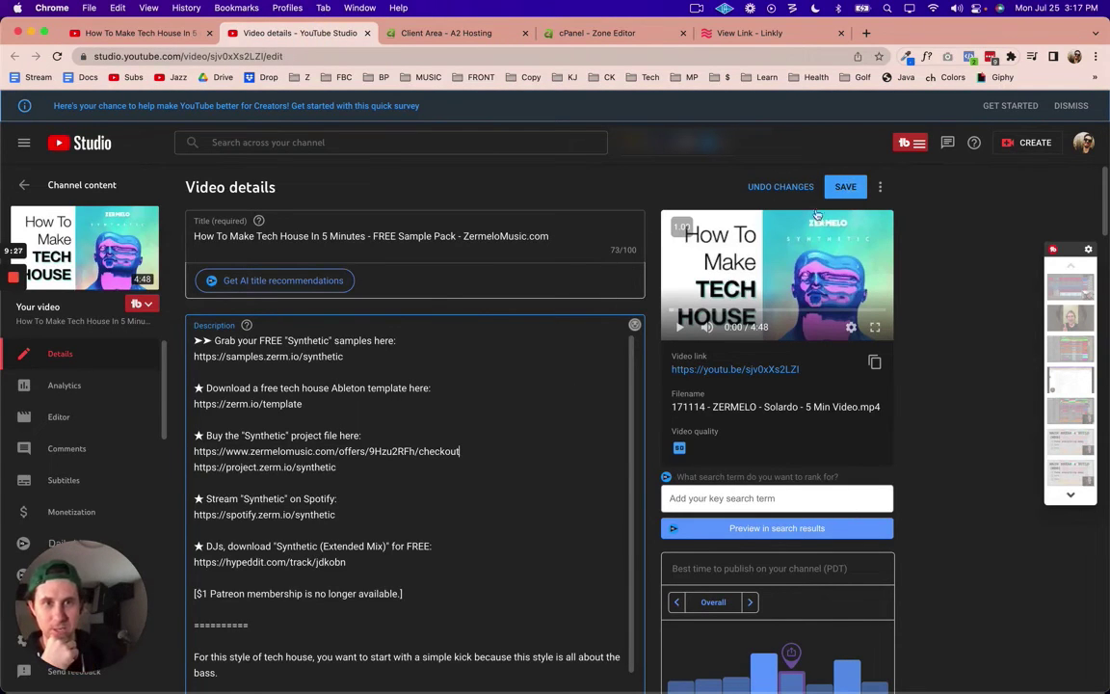
{"action": "left_click", "coordinate": [847, 188]}
{"action": "left_click", "coordinate": [158, 35]}
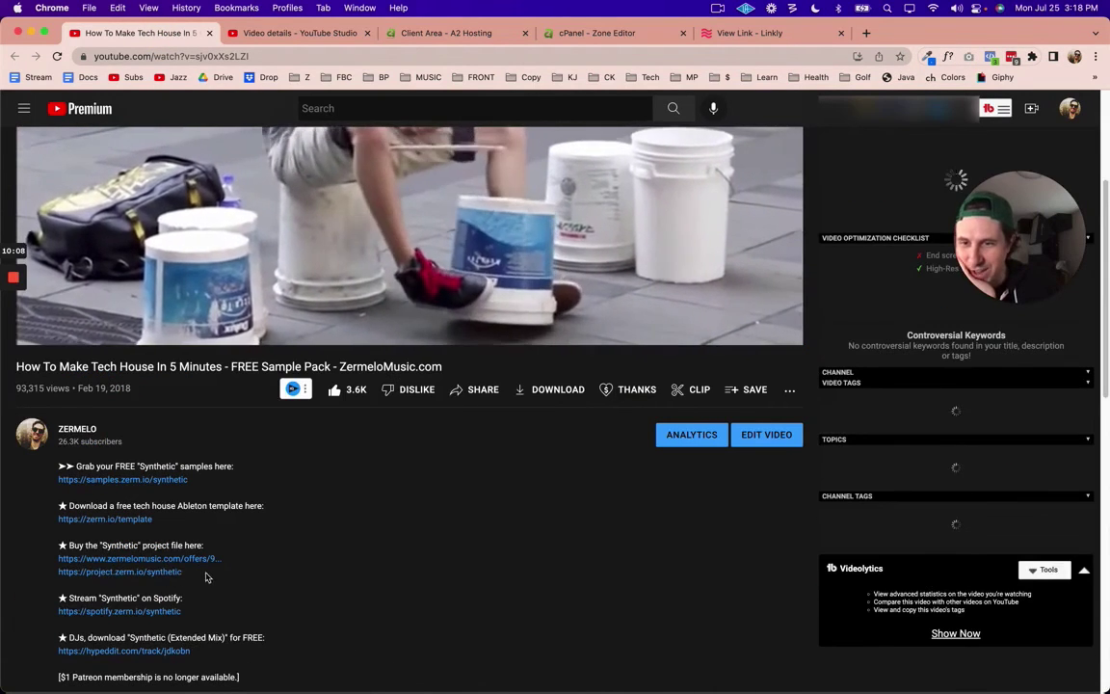
{"action": "left_click_drag", "start_coordinate": [205, 577], "coordinate": [37, 569]}
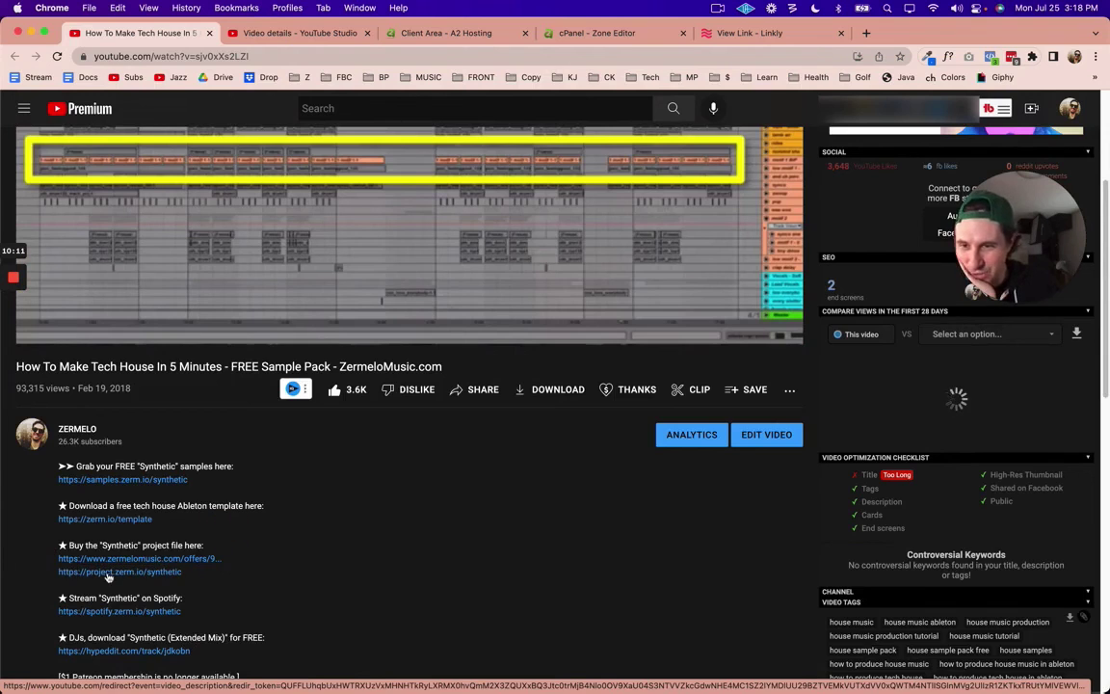
{"action": "left_click", "coordinate": [183, 546]}
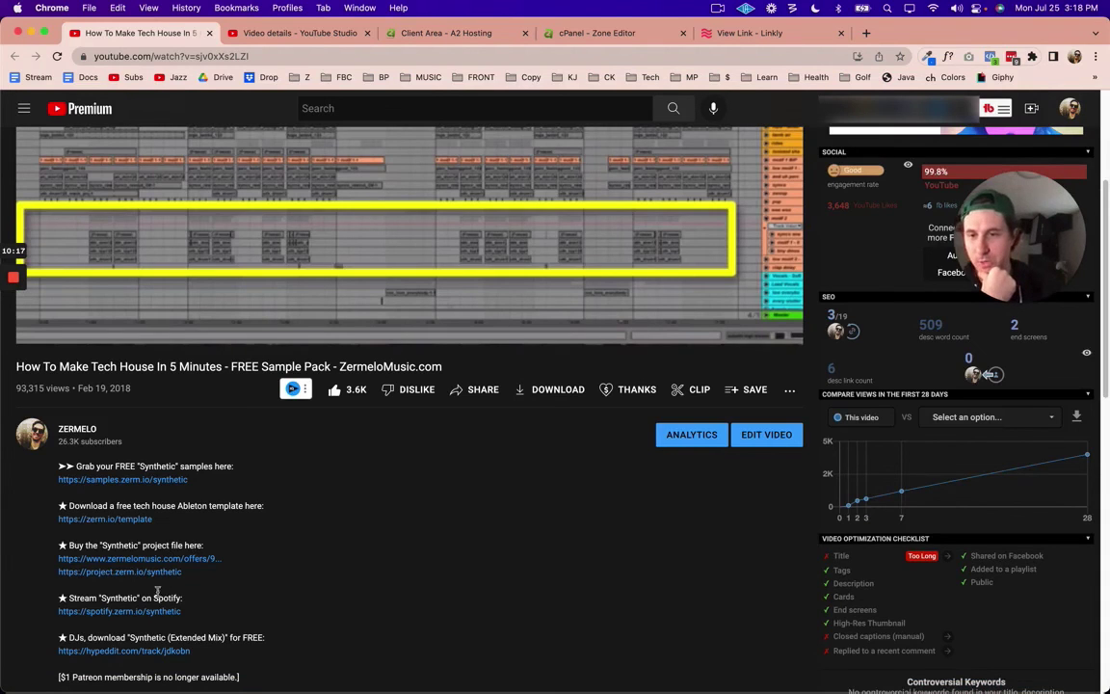
Delete the zermelomusic.com checkout URL line, keeping only project.zerm.io/synthetic, and save the description.
{"action": "left_click", "coordinate": [243, 39]}
{"action": "left_click", "coordinate": [477, 452]}
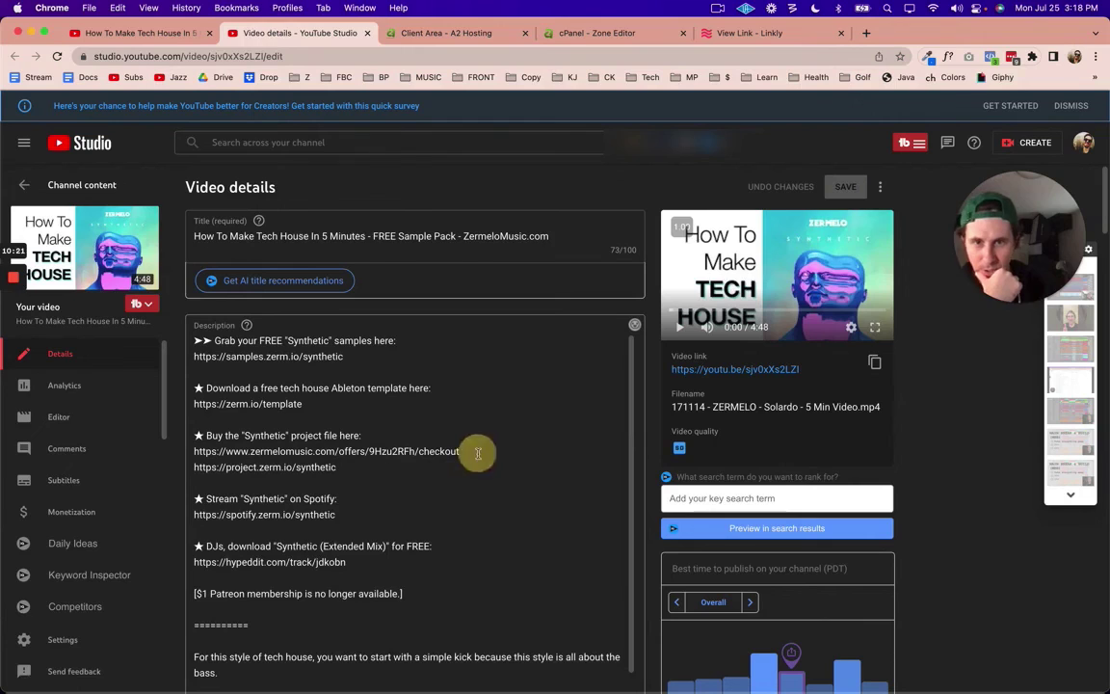
{"action": "key", "text": "super+BackSpace"}
{"action": "key", "text": "BackSpace"}
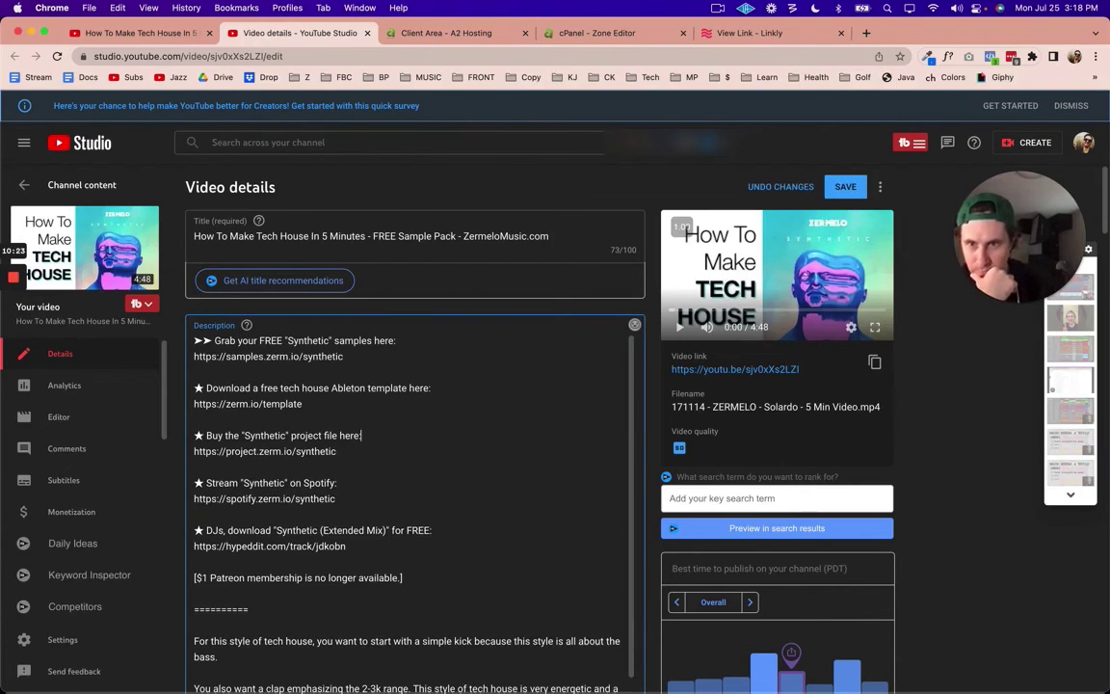
{"action": "left_click", "coordinate": [829, 188]}
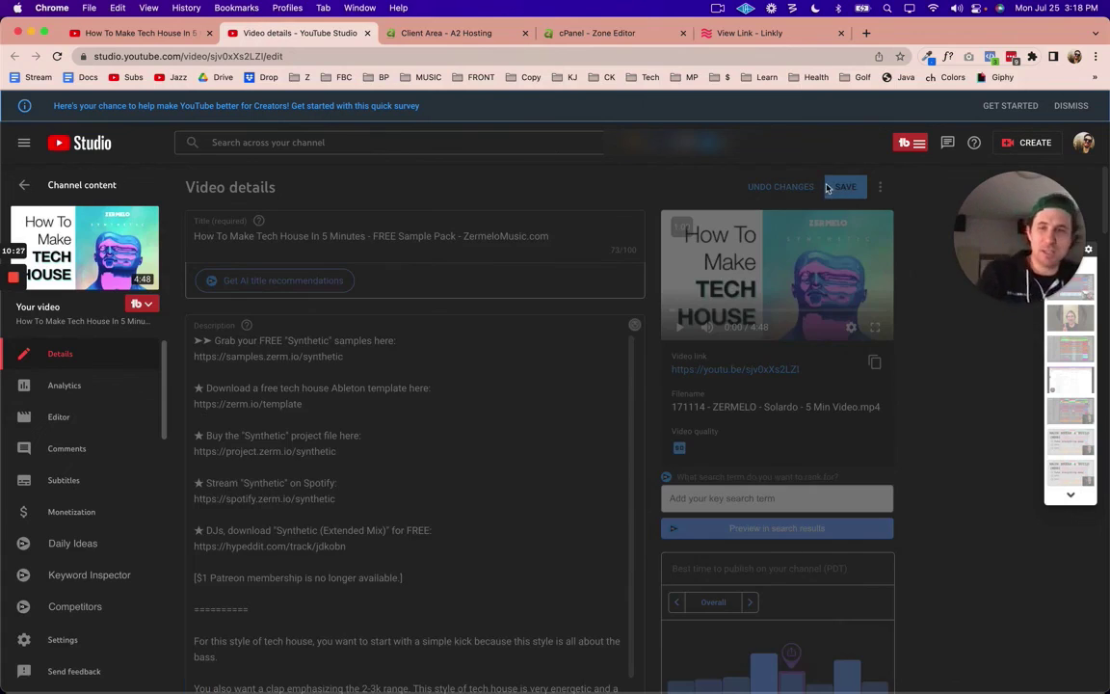